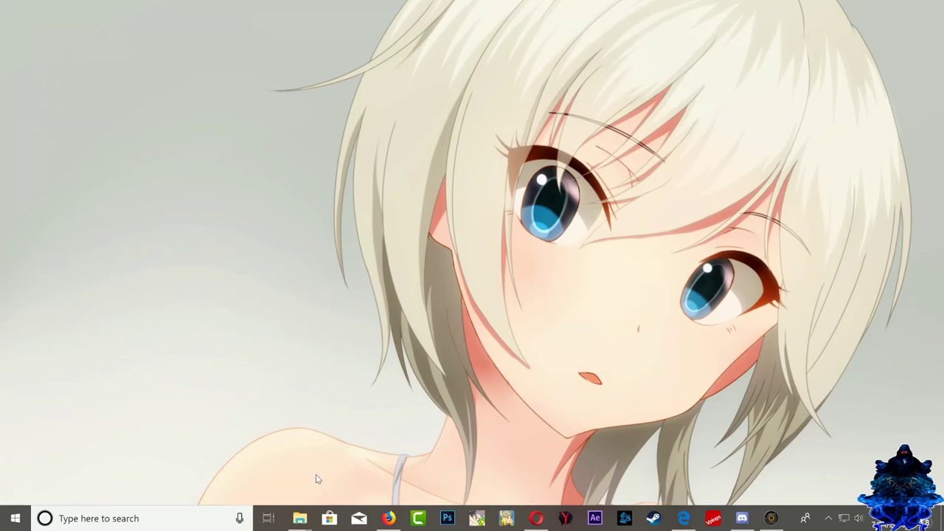
- Extract the F3Rev775.7z archive into its own F3Rev775 folder alongside the archive
mouse_move(297, 525)
left_click(274, 468)
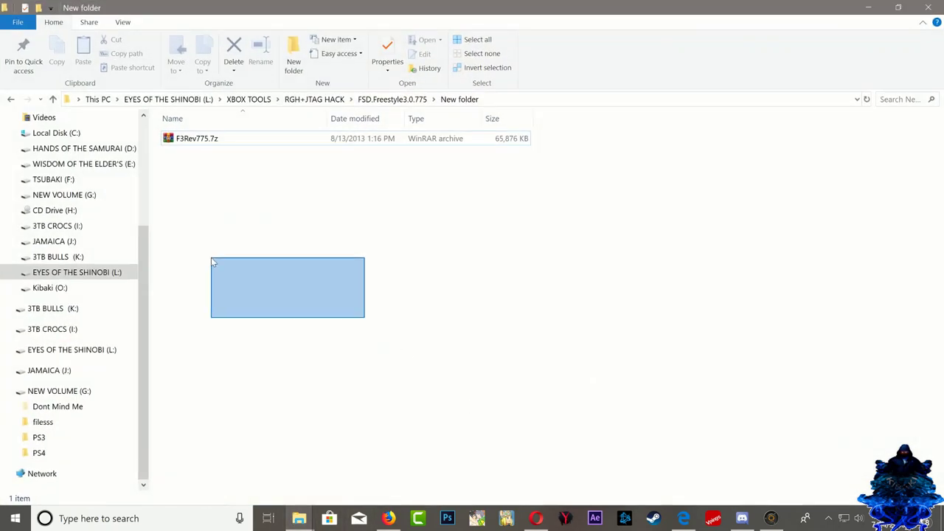
left_click(201, 145)
right_click(202, 145)
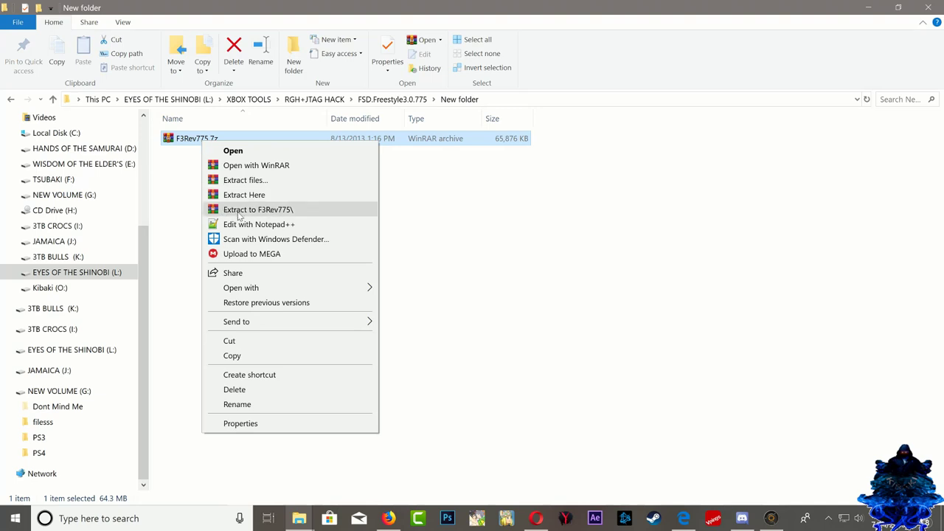
left_click(260, 213)
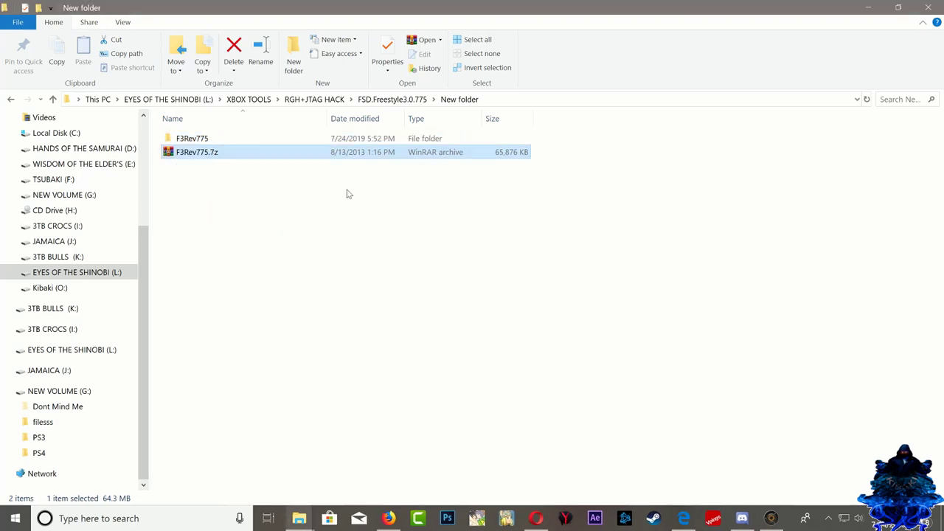
- Check the contents of the extracted F3Rev775 folder and return to its parent folder
left_click_drag(469, 201, 309, 206)
double_click(186, 139)
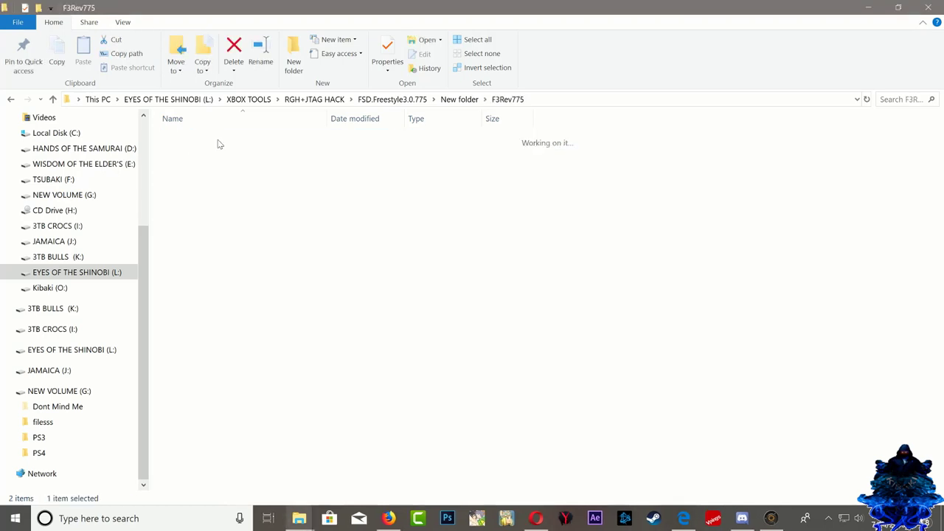
key("BackSpace")
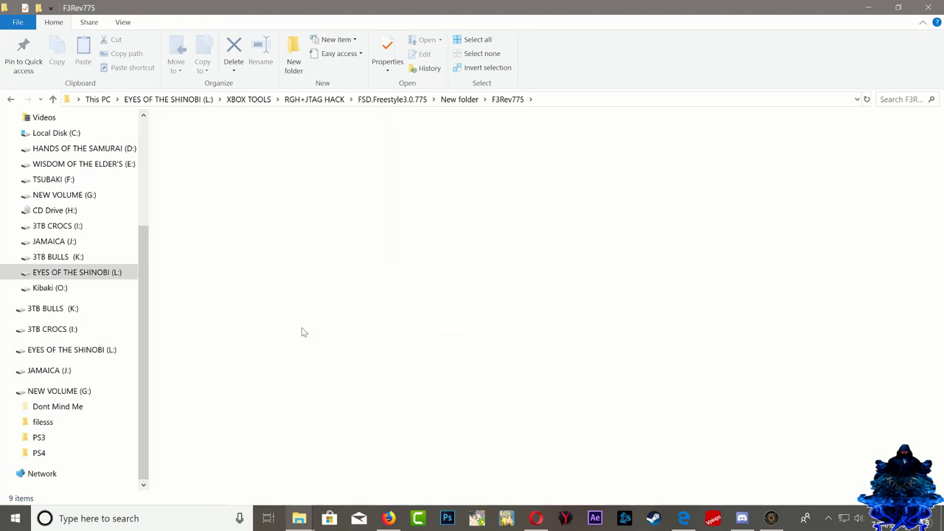
left_click(251, 195)
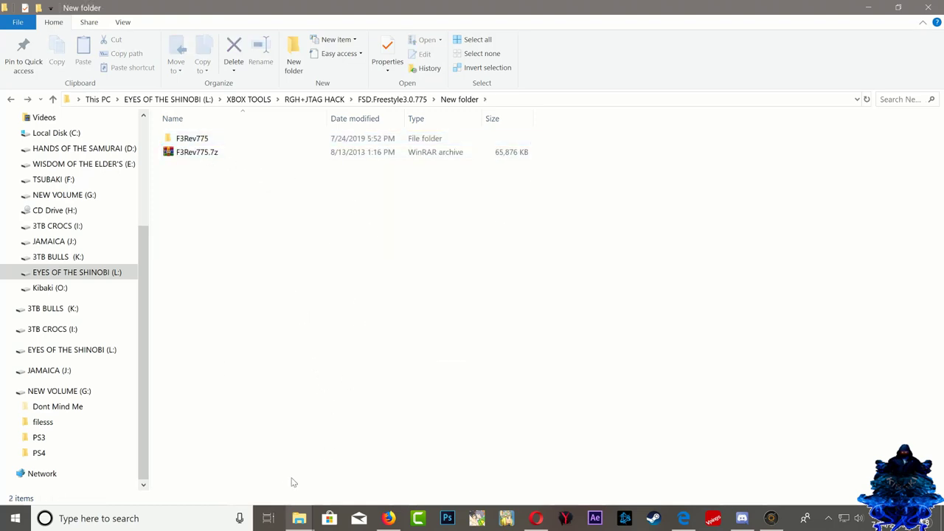
- Check the file system and free space in the properties of the NEW VOLUME (G:) drive
left_click(299, 519)
mouse_move(362, 472)
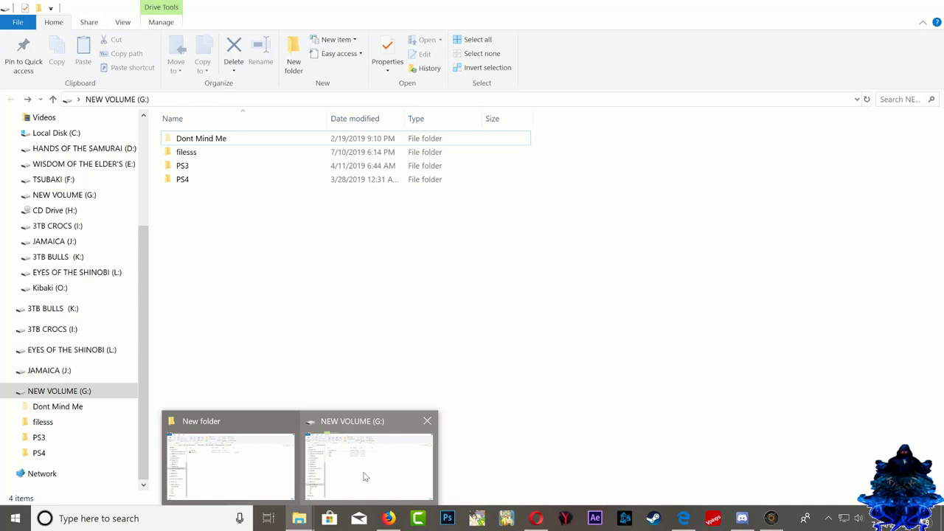
left_click(384, 474)
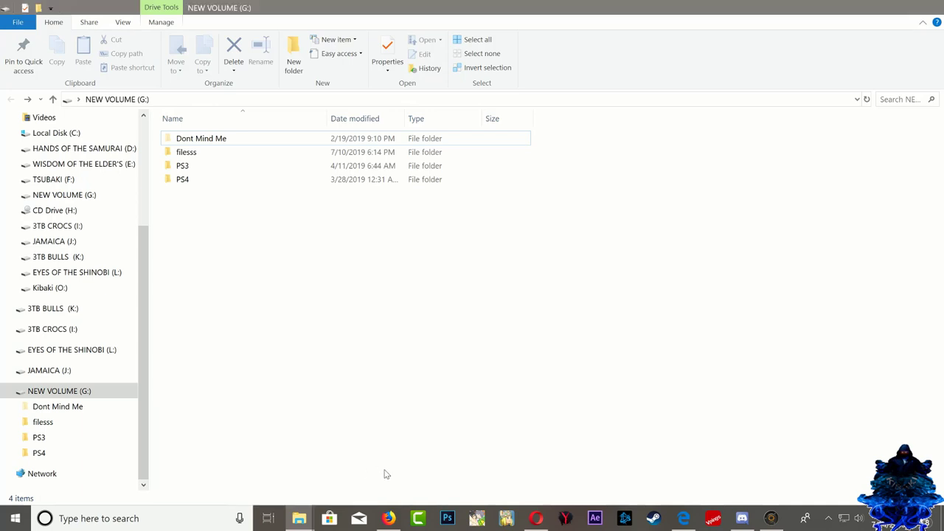
right_click(342, 333)
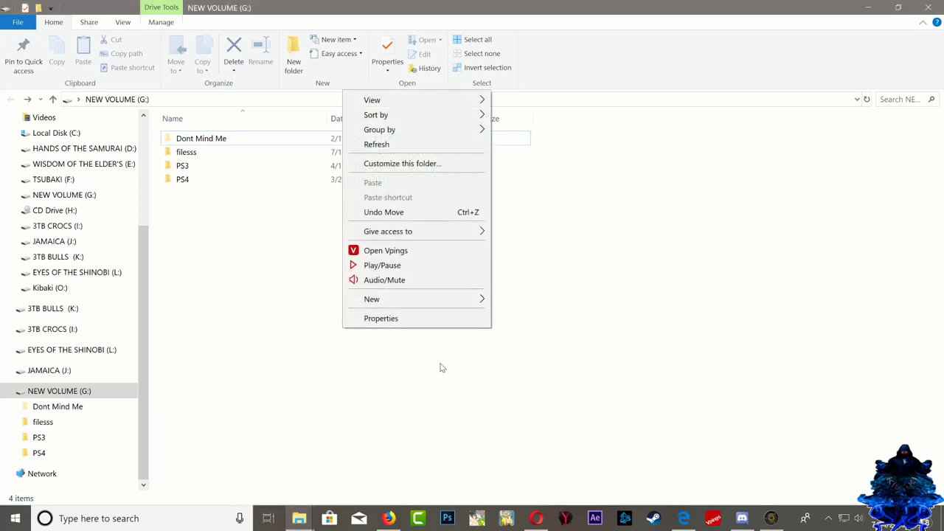
left_click(381, 318)
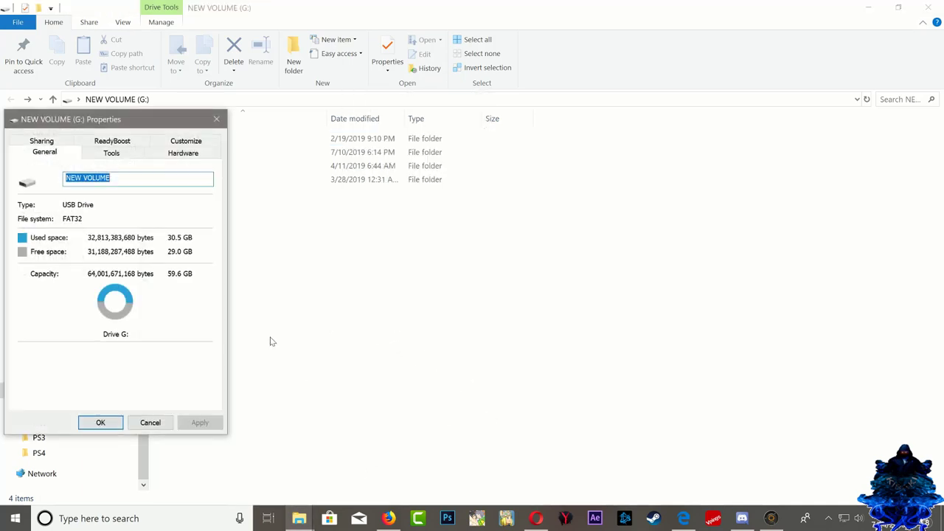
left_click(216, 119)
- Copy the extracted F3Rev775 folder to the root of the NEW VOLUME (G:) drive
mouse_move(298, 519)
left_click(243, 464)
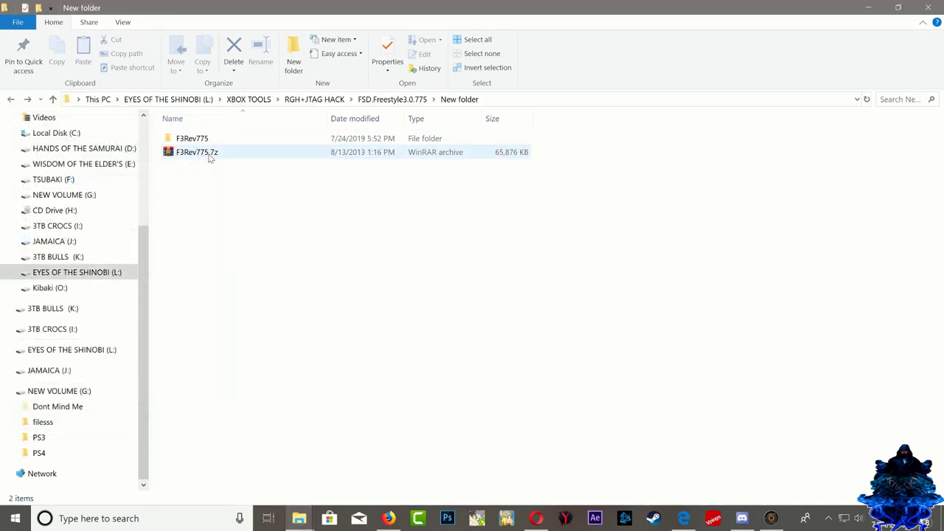
right_click(186, 139)
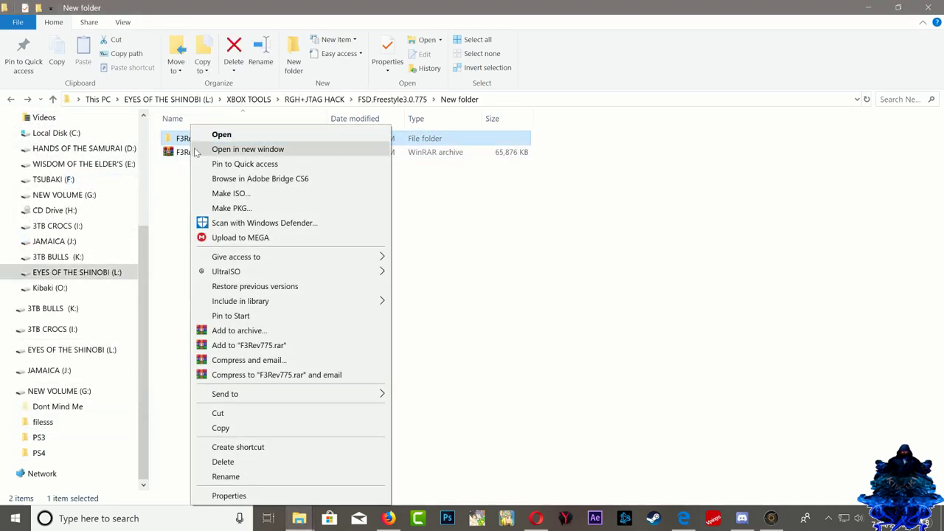
left_click(220, 429)
mouse_move(299, 519)
left_click(369, 453)
left_click_drag(447, 328, 401, 362)
right_click(417, 325)
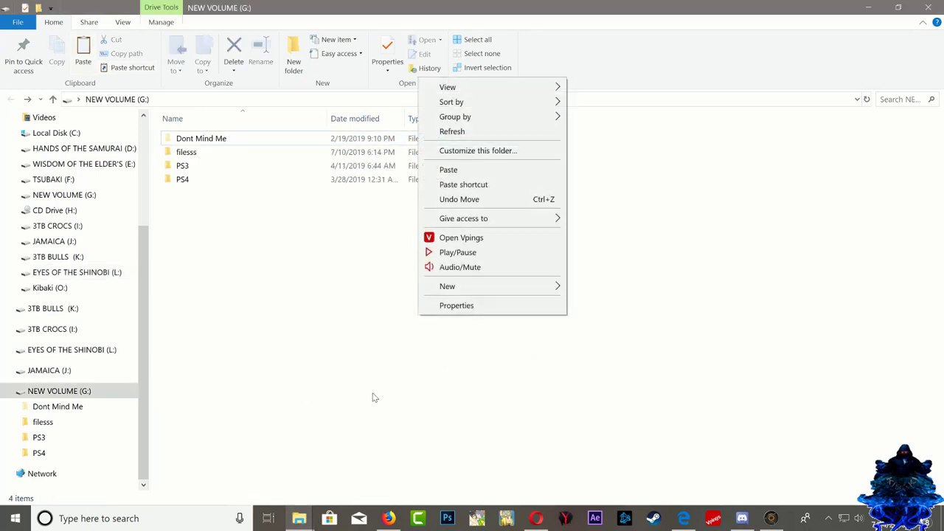
left_click(450, 170)
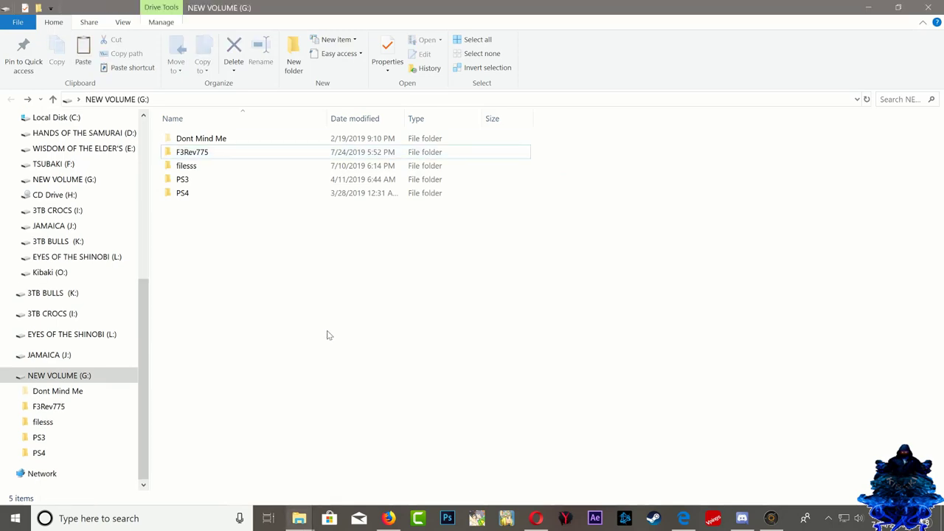
- Refresh the contents of NEW VOLUME (G:) and start safely removing the USB drive
right_click(355, 283)
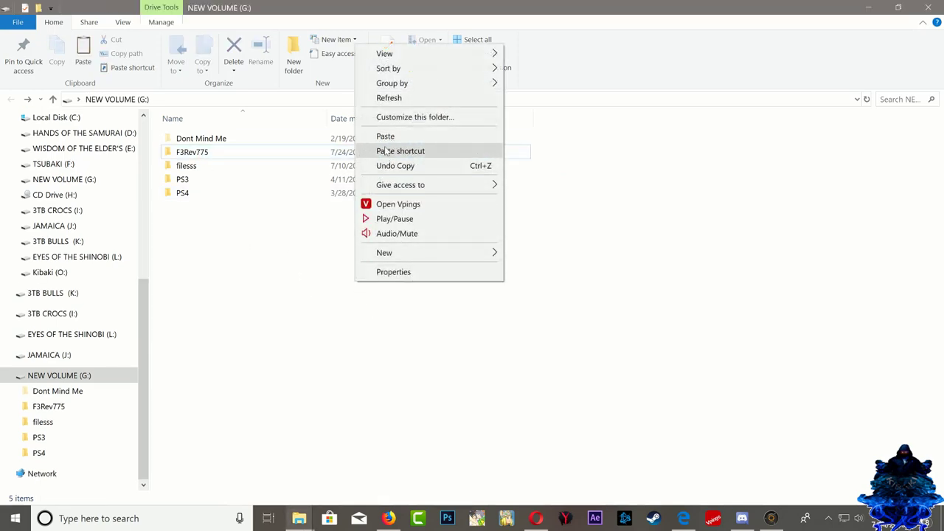
left_click(396, 105)
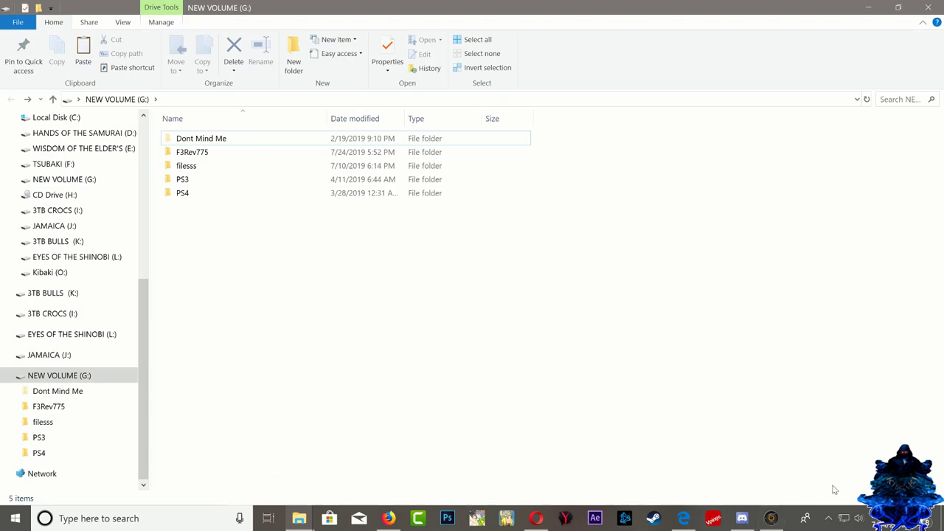
left_click(828, 517)
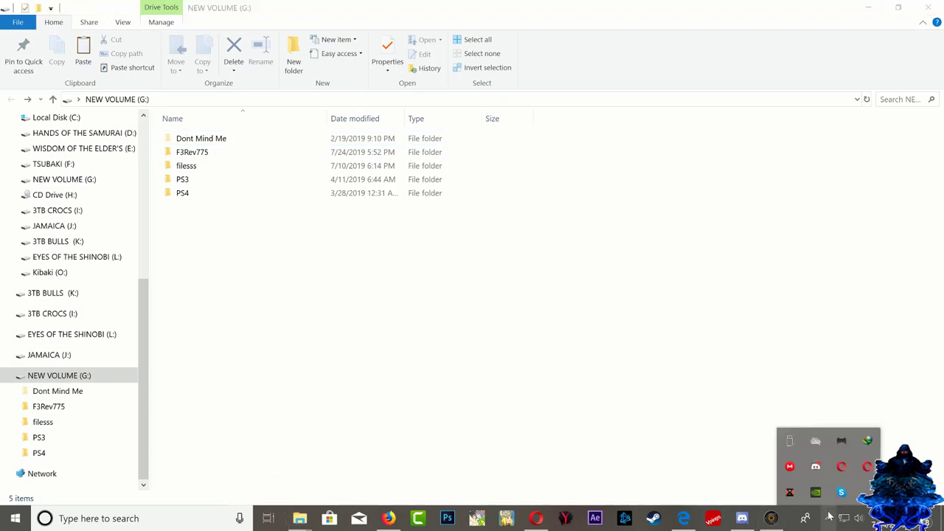
left_click(791, 442)
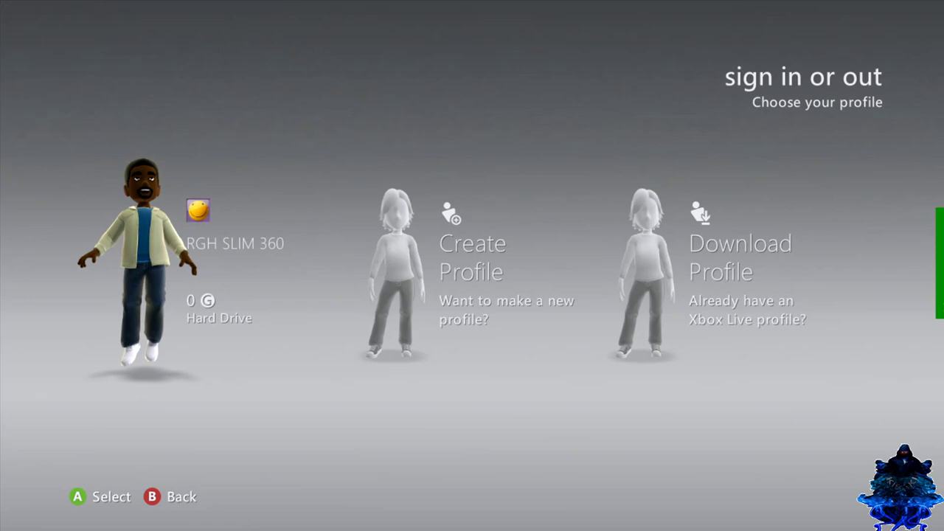
- Switch to the Xbox 360, sign in with the hard drive profile and open the System settings
key("Return")
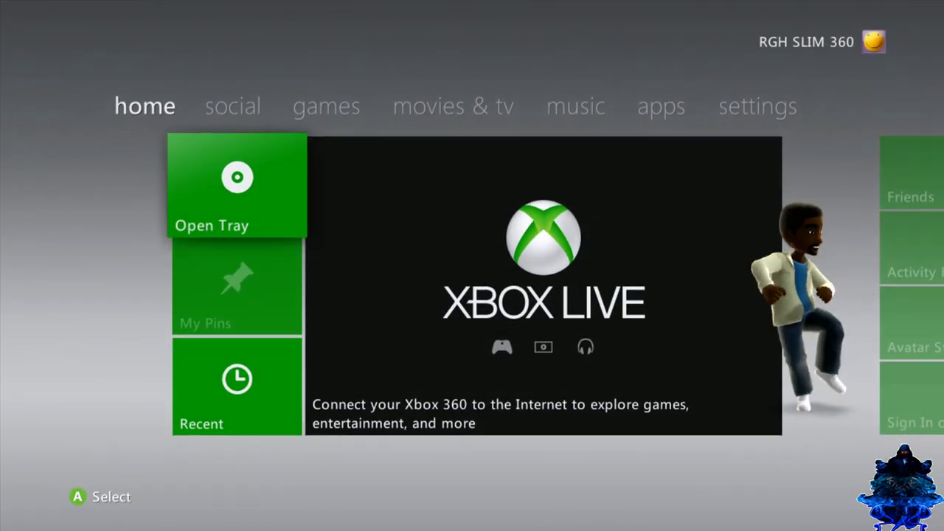
key("Right")
key("Right")
key("Right")
key("Right")
key("Right")
key("Right")
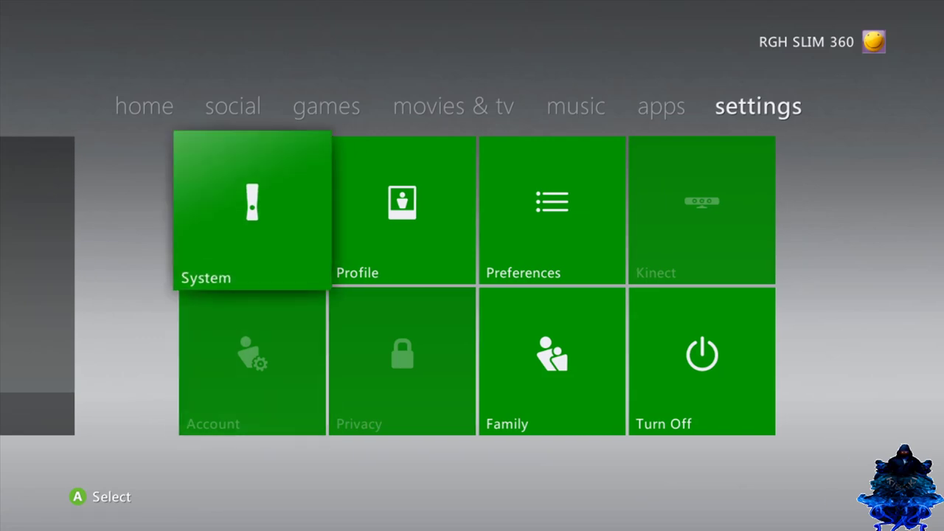
key("Return")
- Run the Xbox Live connection test for the wired network, agreeing to sign everyone out
key("Down")
key("Down")
key("Down")
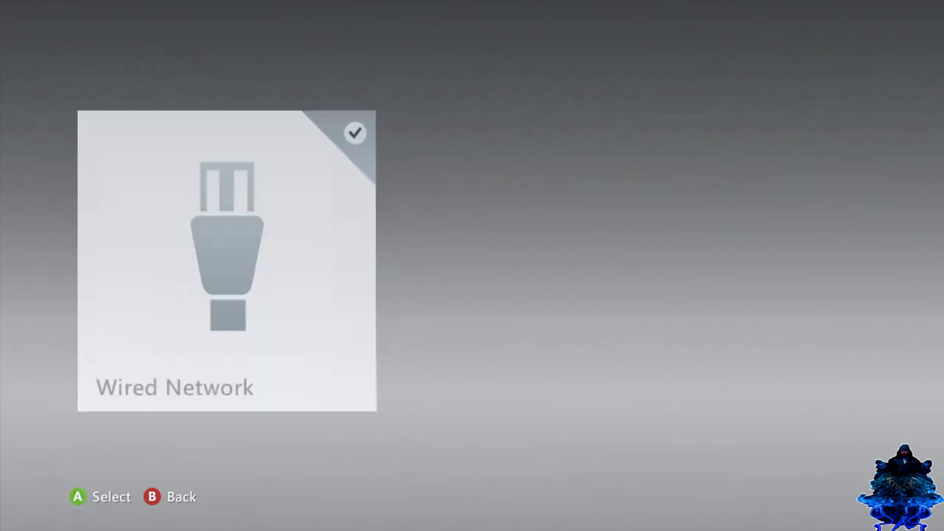
key("Down")
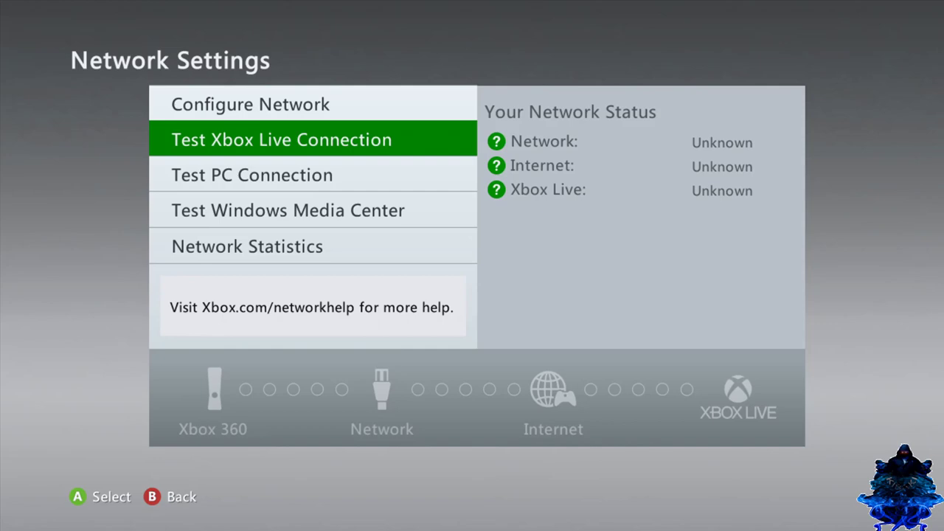
key("Return")
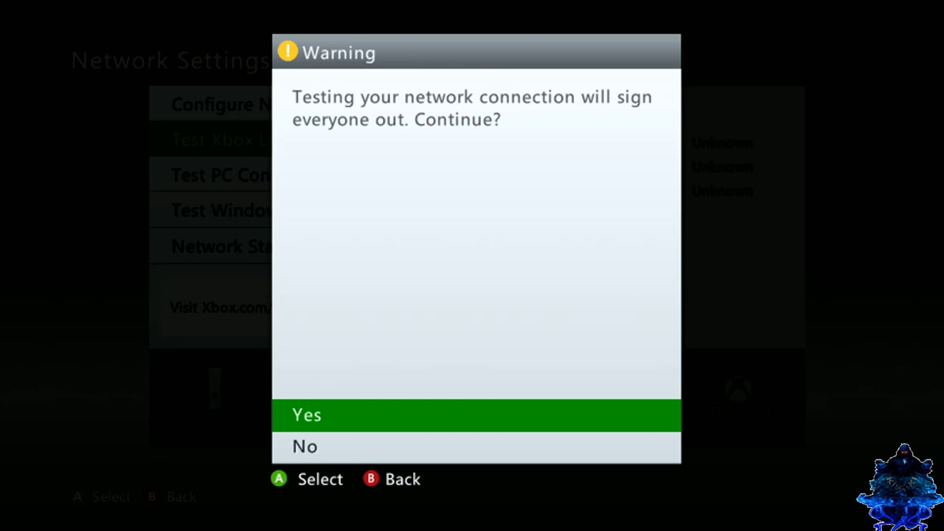
key("Return")
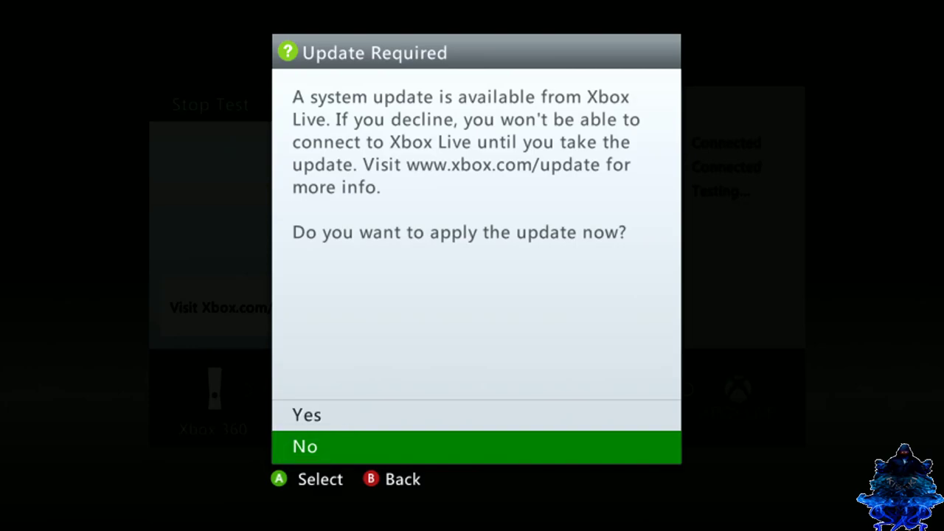
- Decline the Xbox Live system update and cancel the connection test's troubleshooting suggestions
key("Return")
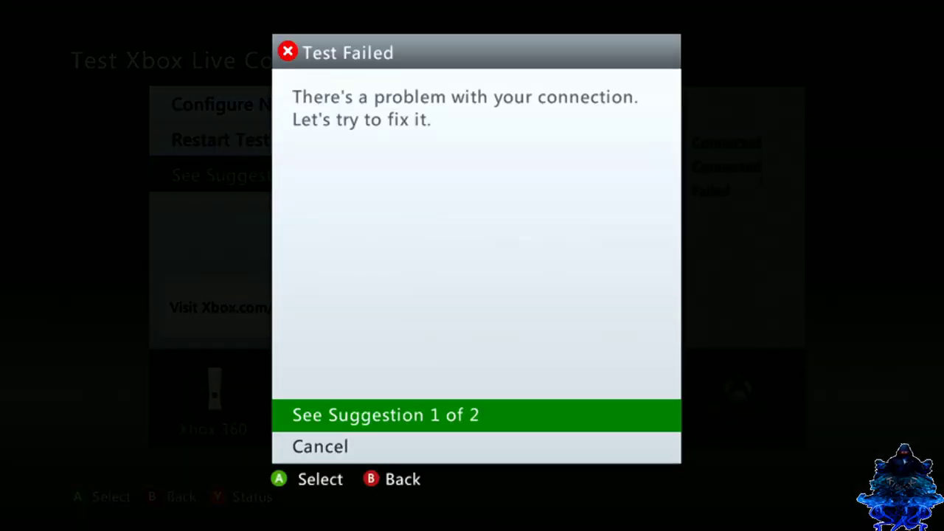
key("Down")
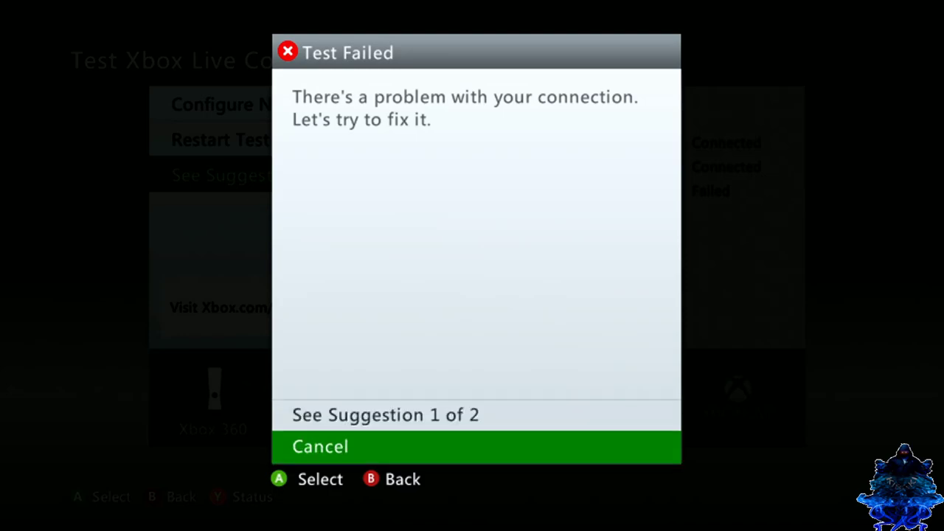
key("Return")
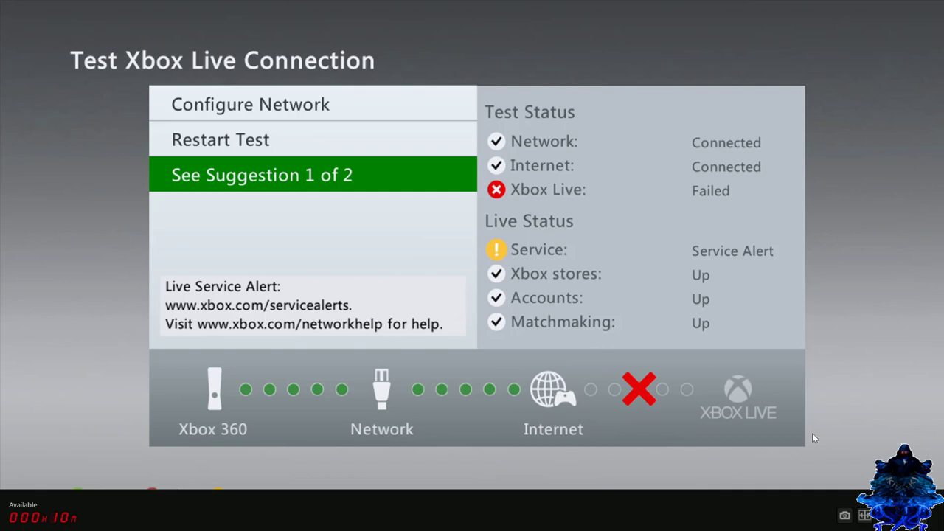
- Return to the dashboard, launch XeXMenu from My Games and sign in with the hard drive profile
key("Escape")
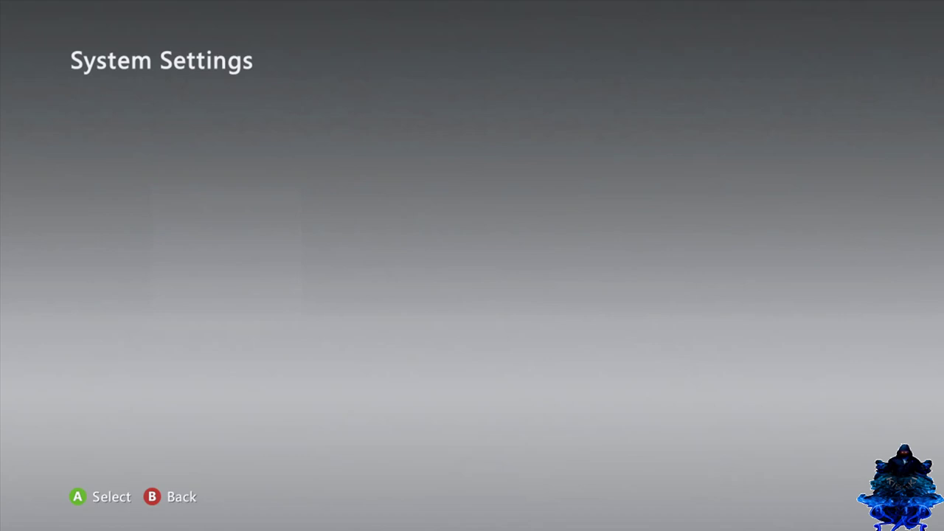
key("Escape")
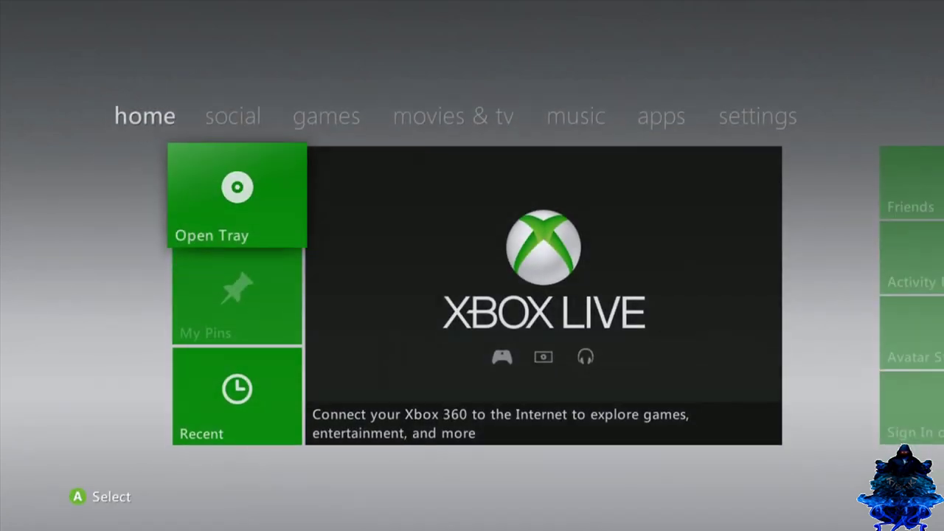
key("Right")
key("Right")
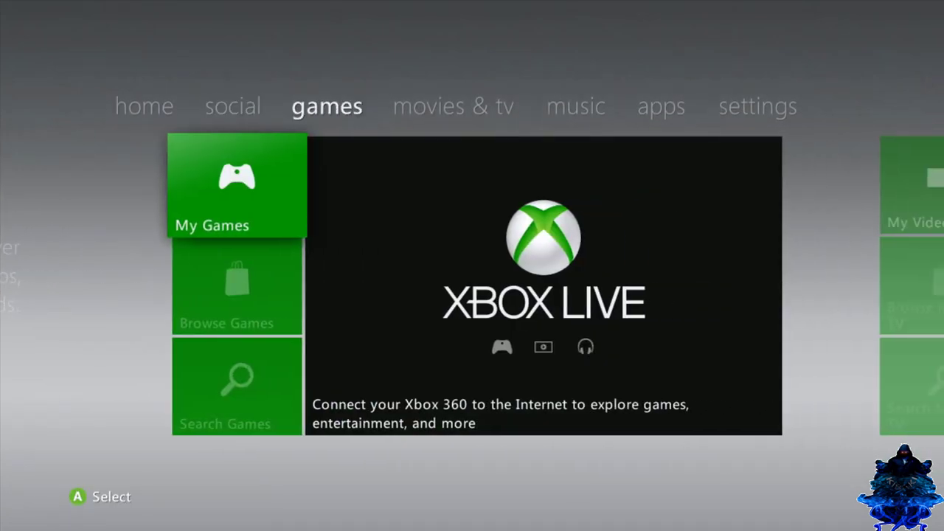
key("Return")
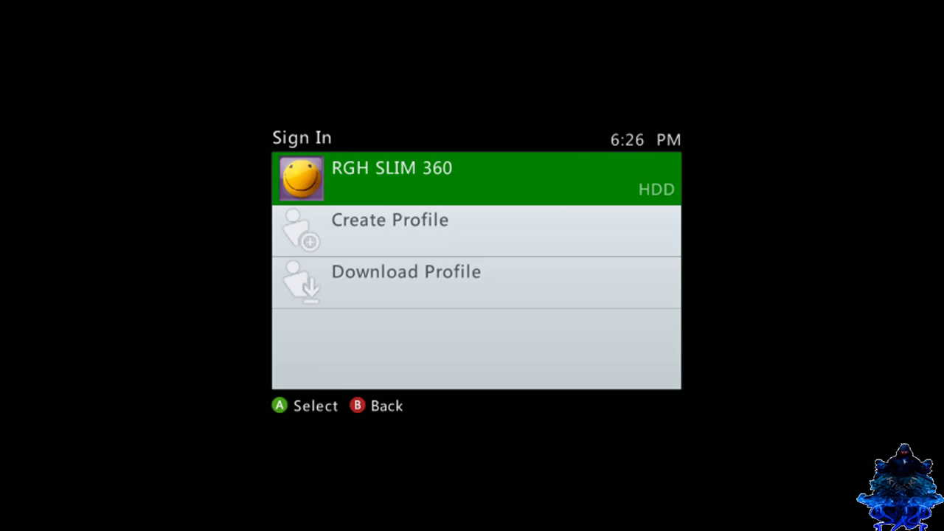
key("Return")
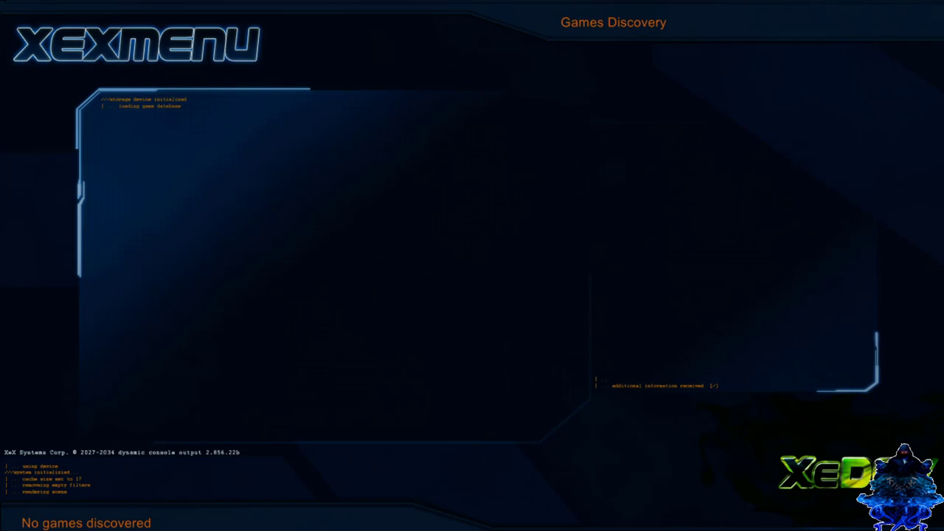
- Copy the F3Rev775 folder from the Usb0 drive
key("Down")
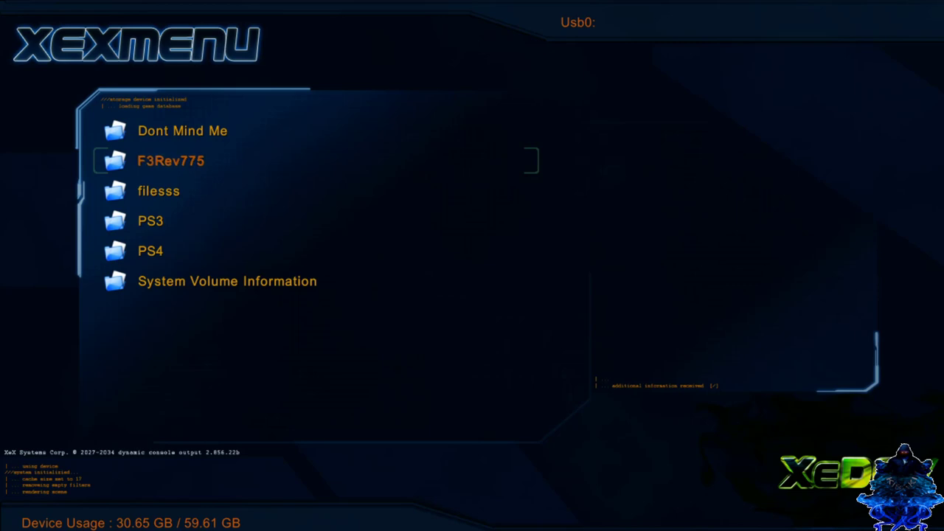
key("Return")
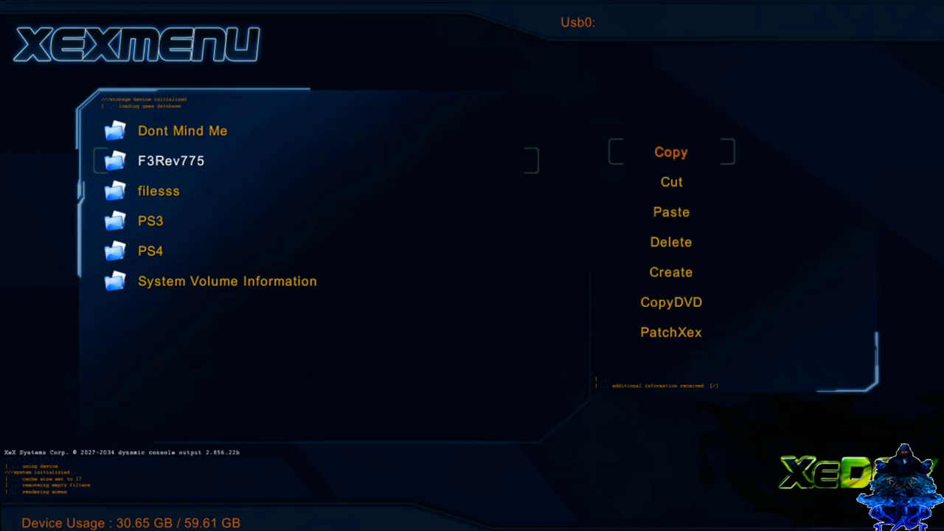
key("Return")
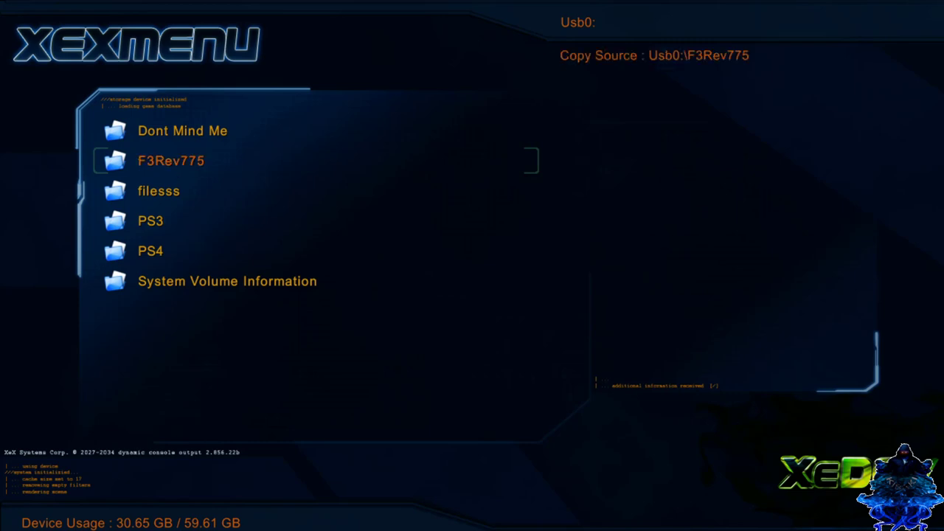
- Paste the copied folder into the root of Hdd1 and agree to overwrite the existing F3Rev775 folder
key("Escape")
key("Down")
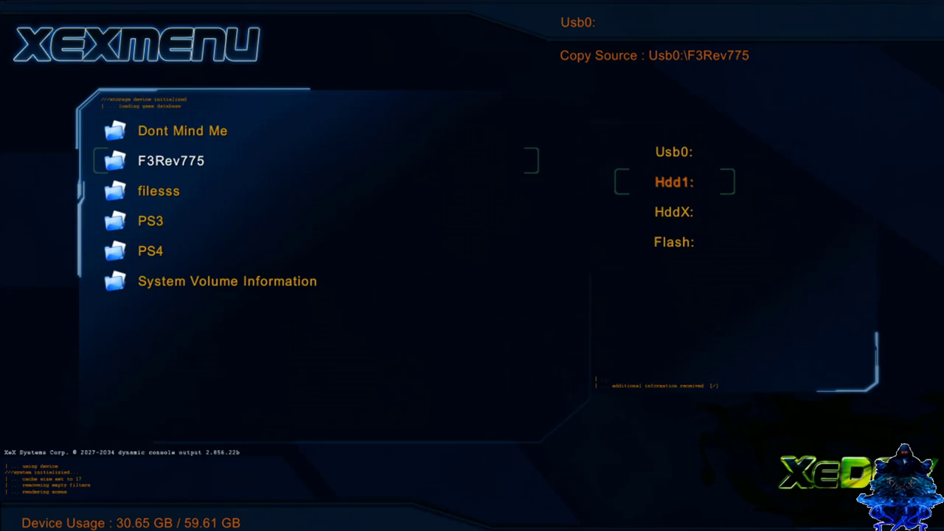
key("Return")
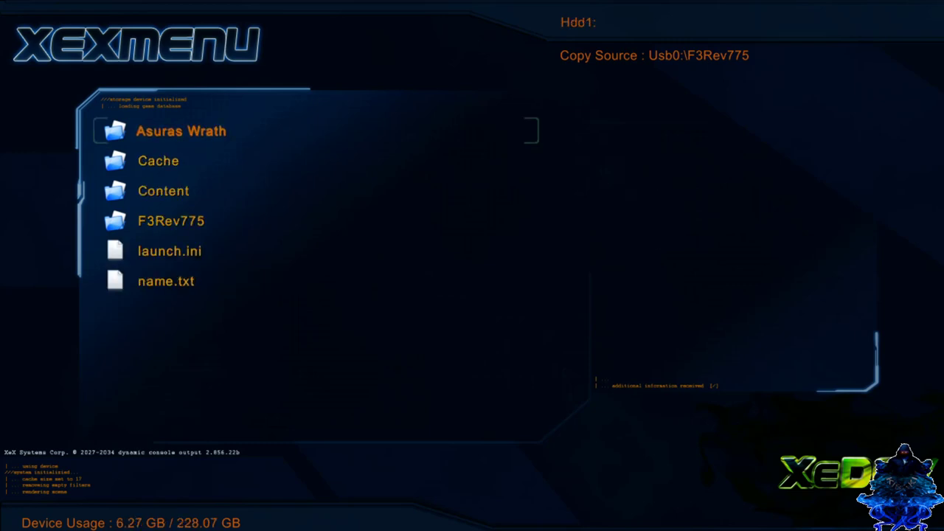
key("y")
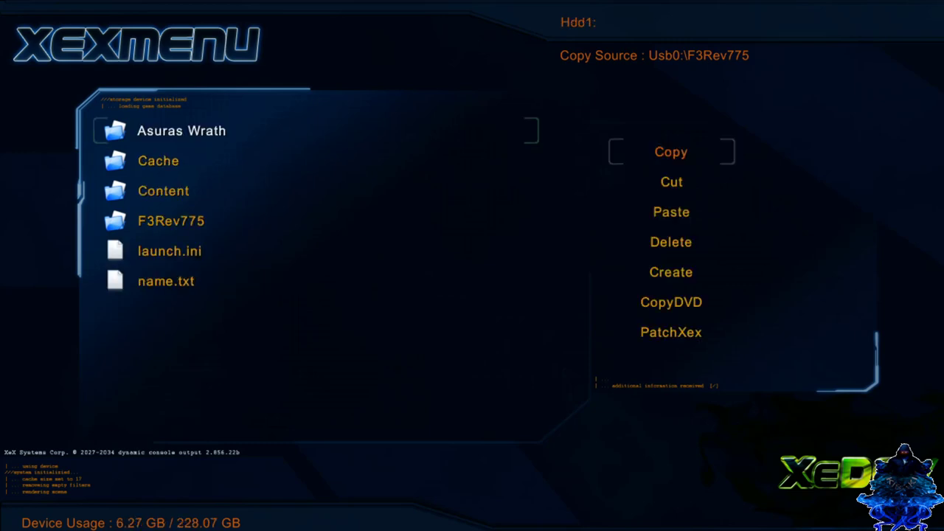
key("Down")
key("Down")
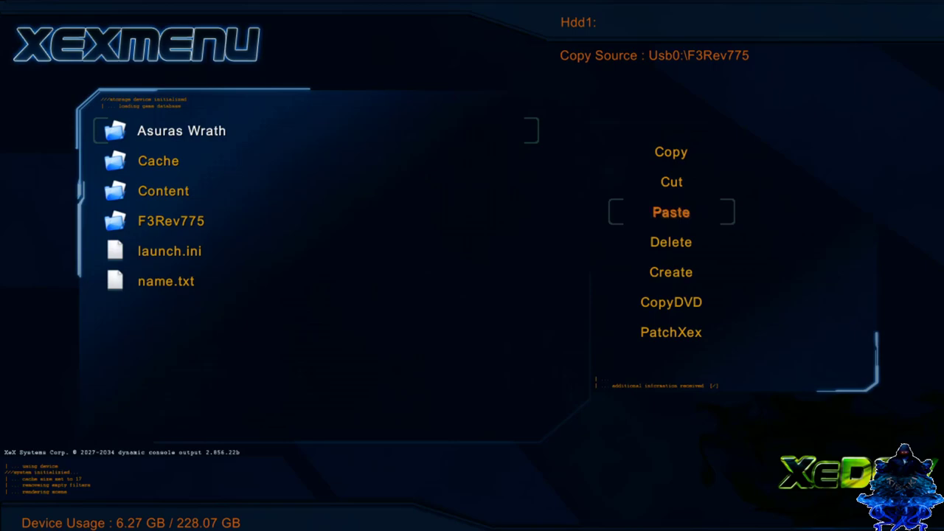
key("Return")
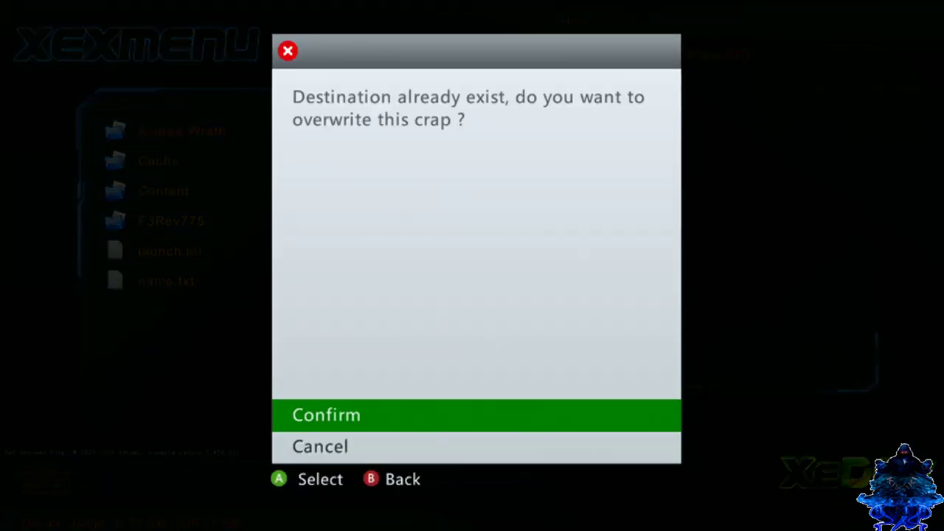
key("Return")
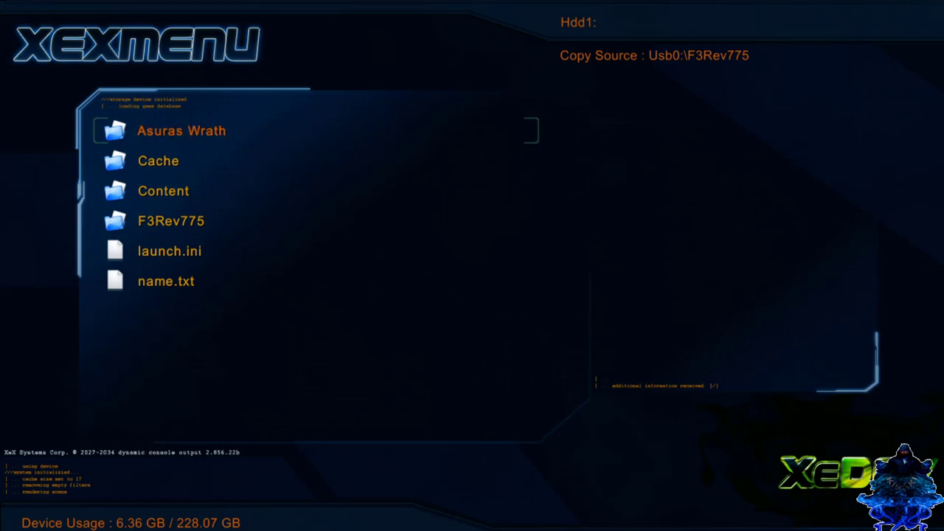
- Open the F3Rev775 folder on Hdd1 and launch Freestyle Dash from its default.xex
key("Down")
key("Down")
key("Down")
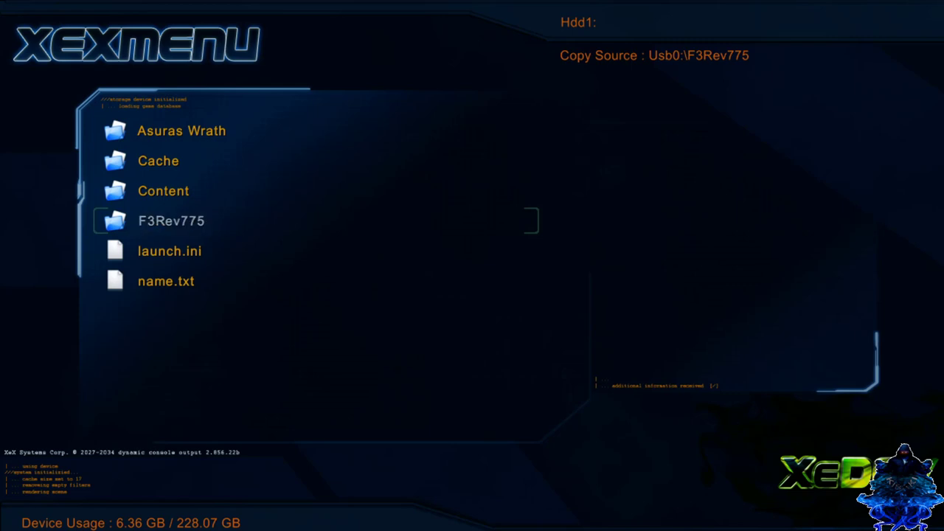
key("Return")
key("Down")
key("Down")
key("Down")
key("Down")
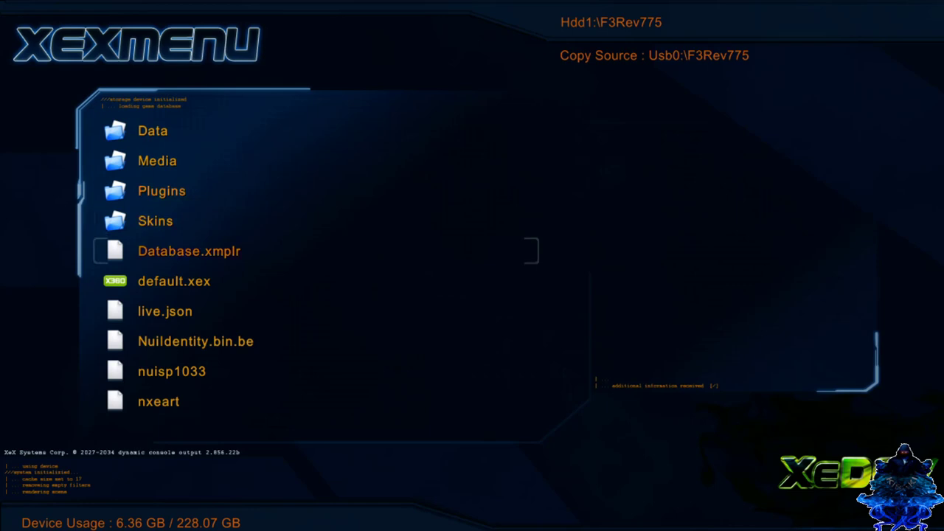
key("Down")
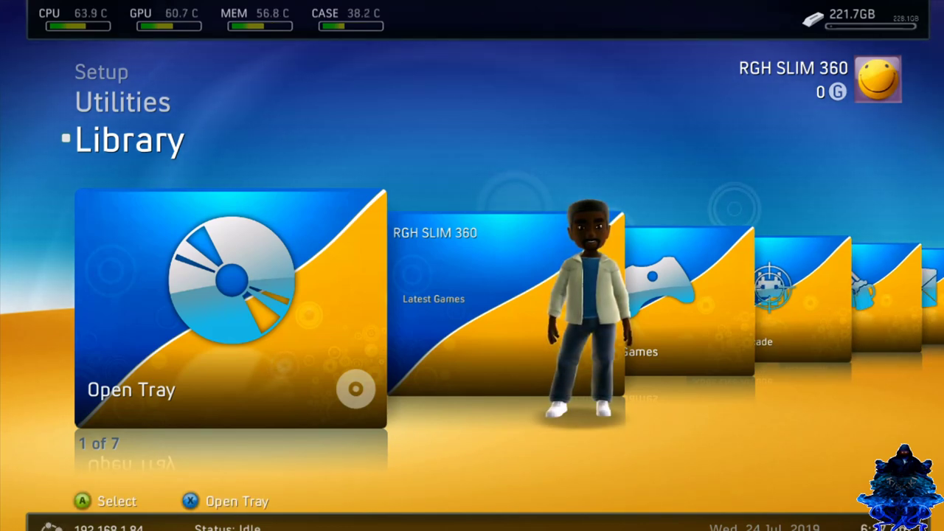
- Look through the Library categories, from the profile and Xbox 360 Games to Xbox Live Arcade, Homebrew, Xbox Classic and Emulators
key("Right")
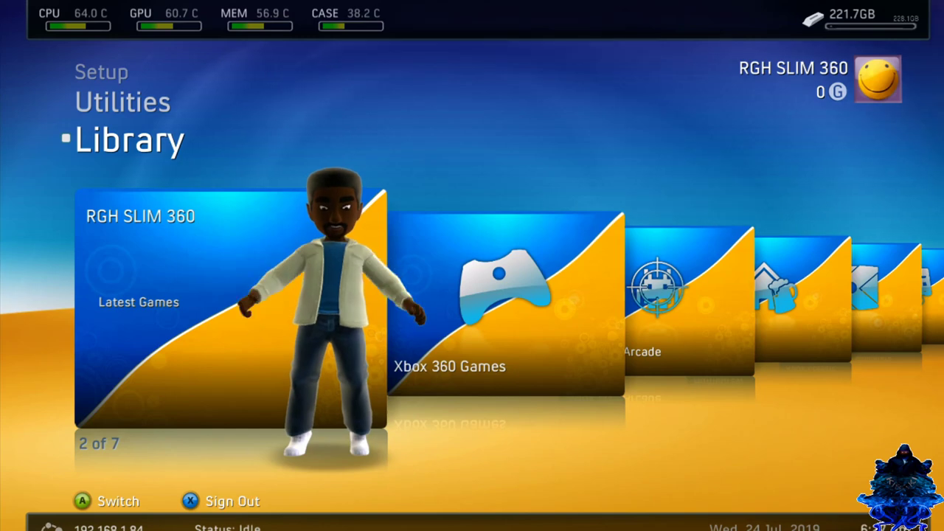
key("Right")
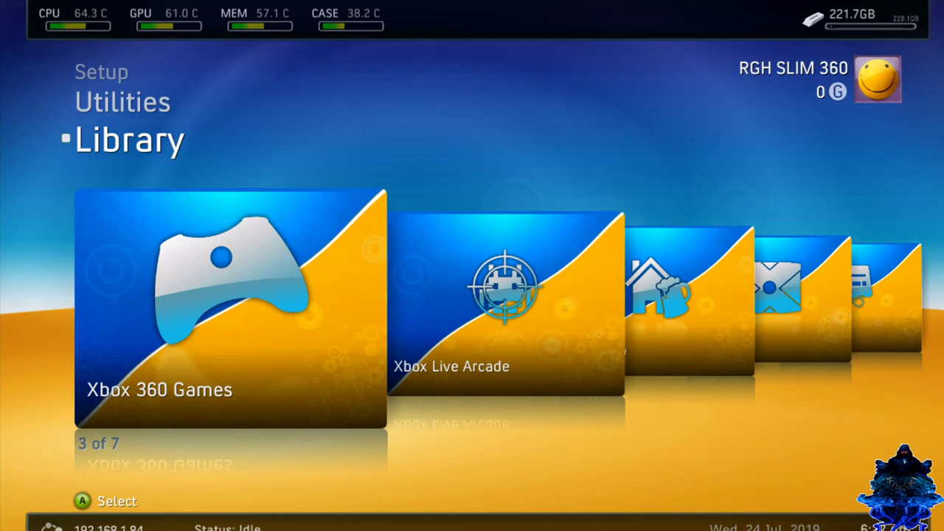
key("Right")
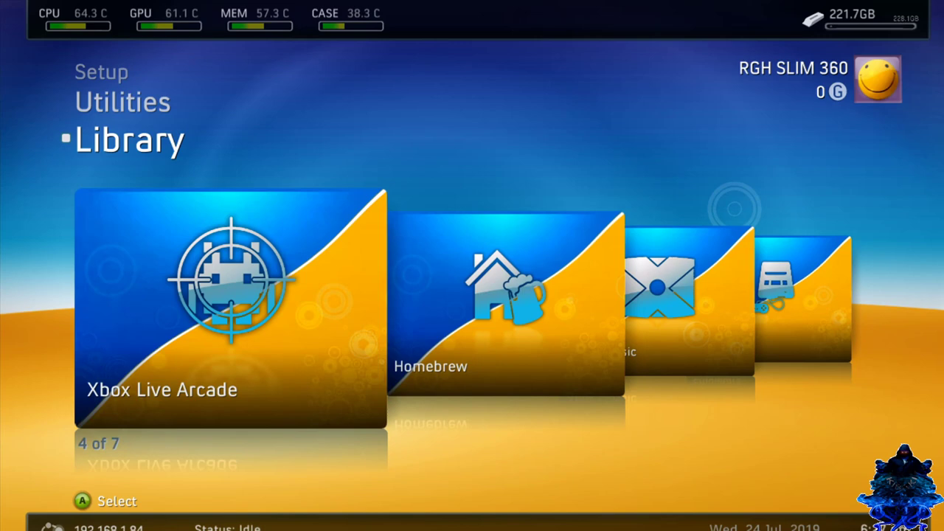
key("Right")
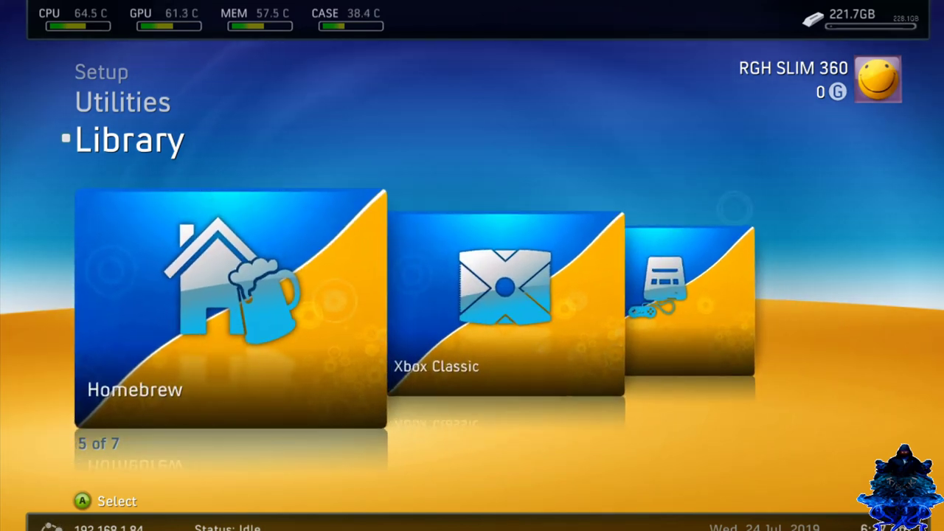
key("Right")
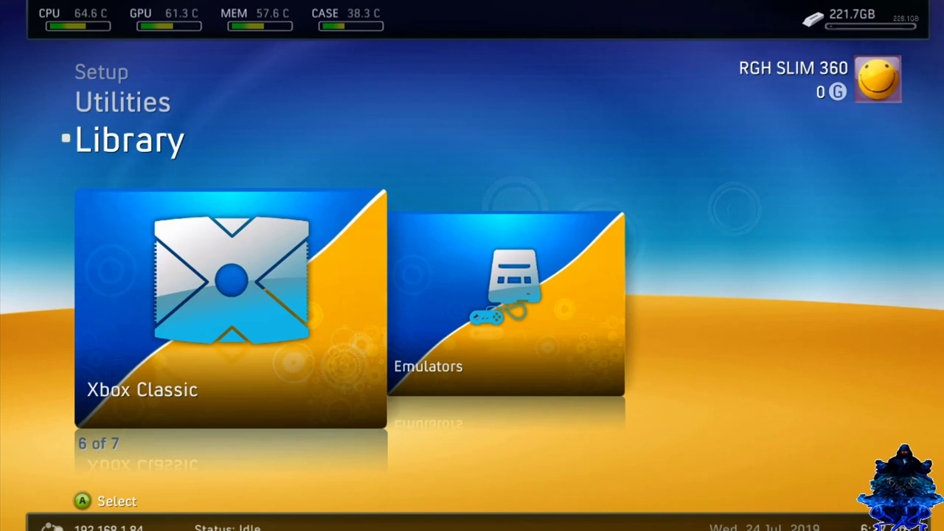
key("Right")
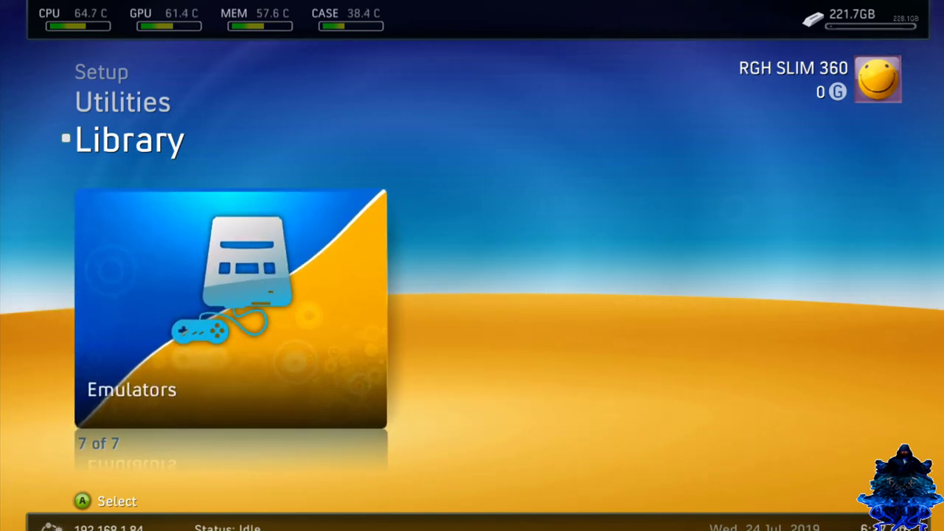
key("Left")
key("Left")
key("Left")
key("Left")
key("Left")
key("Left")
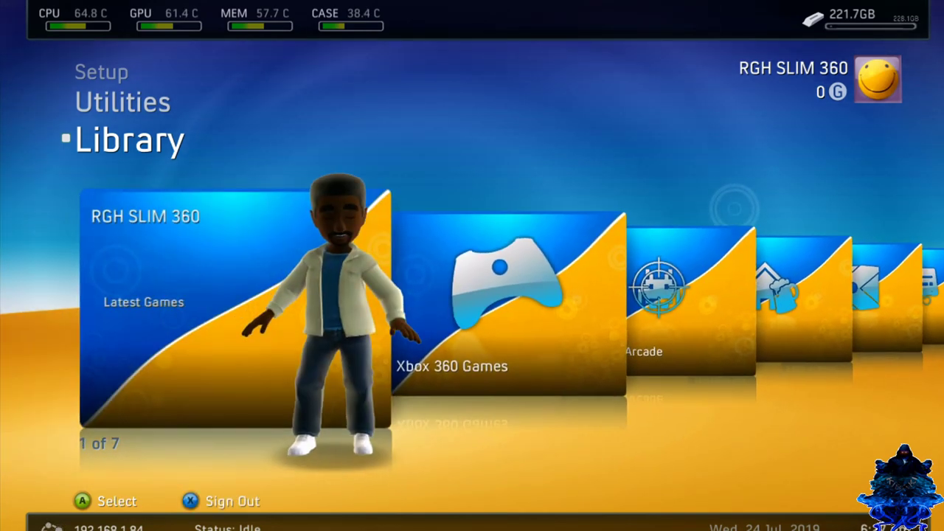
key("Right")
key("Right")
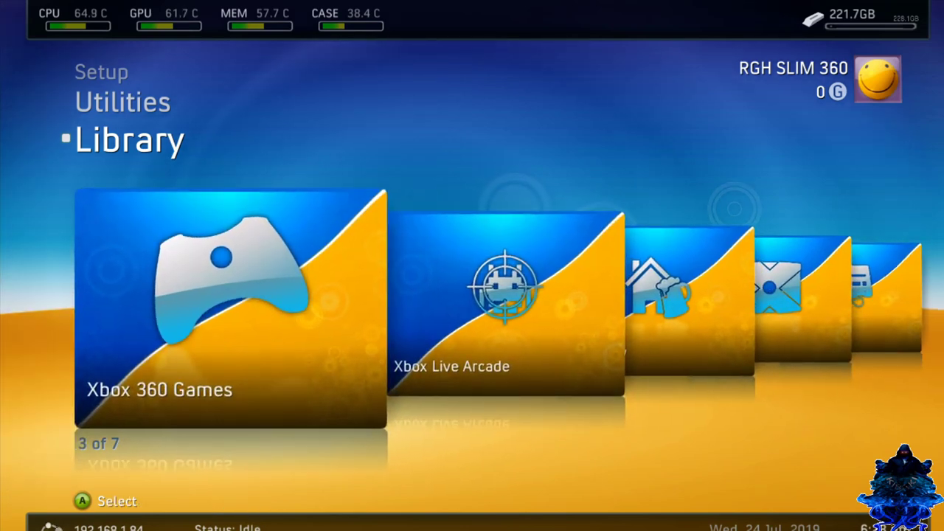
key("Right")
key("Right")
key("Right")
key("Right")
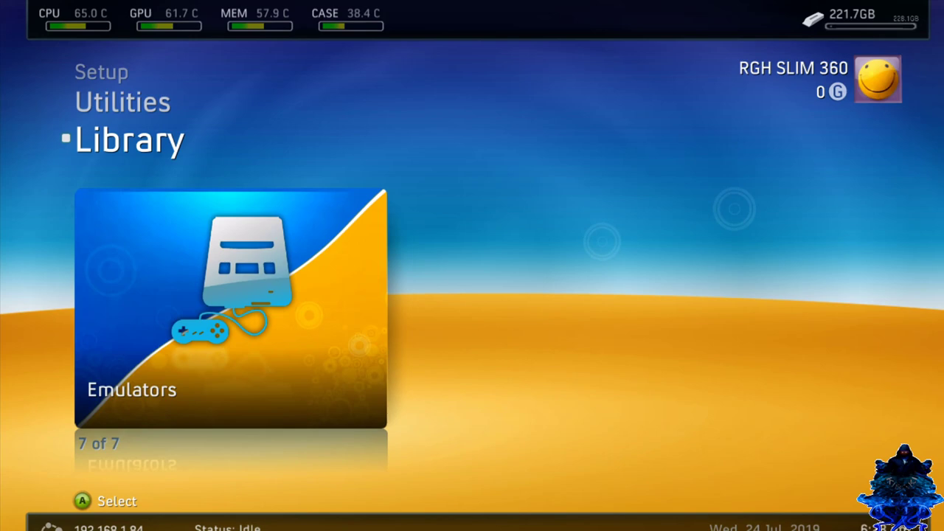
key("Left")
key("Left")
key("Left")
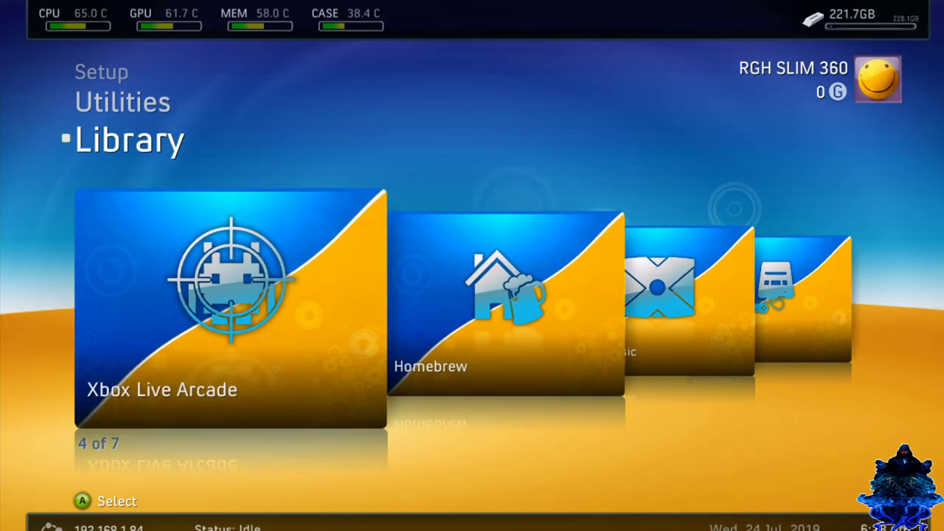
key("Right")
key("Right")
key("Right")
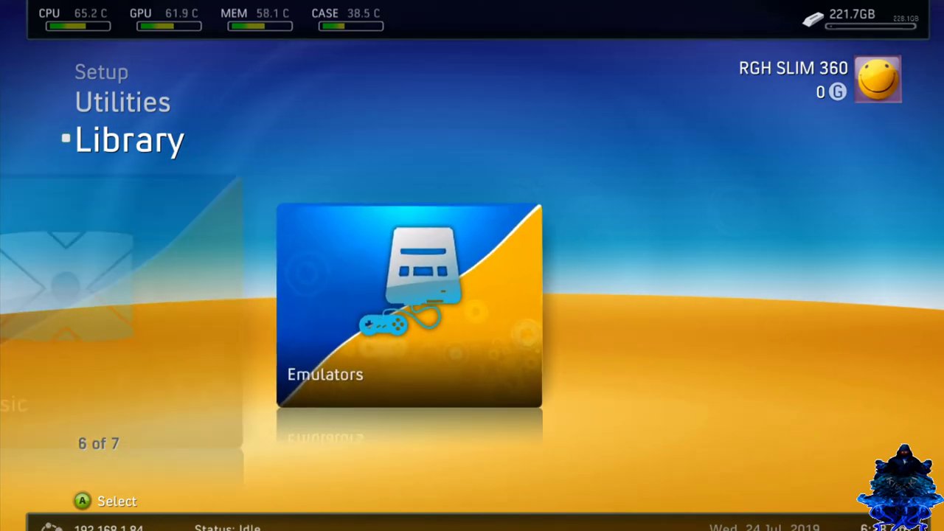
key("Left")
key("Left")
key("Left")
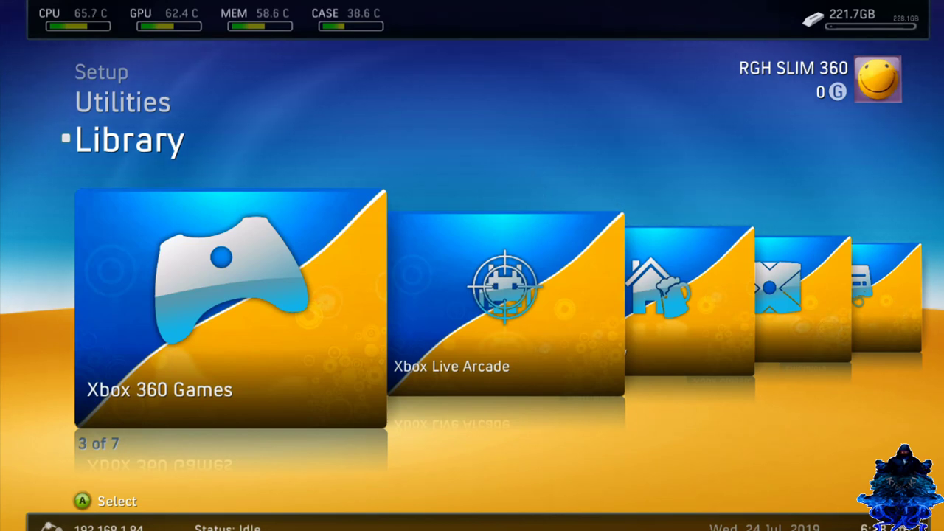
- Open the File Manager under Utilities, examine the Game and Hdd1 entries in both panes and close it
key("Up")
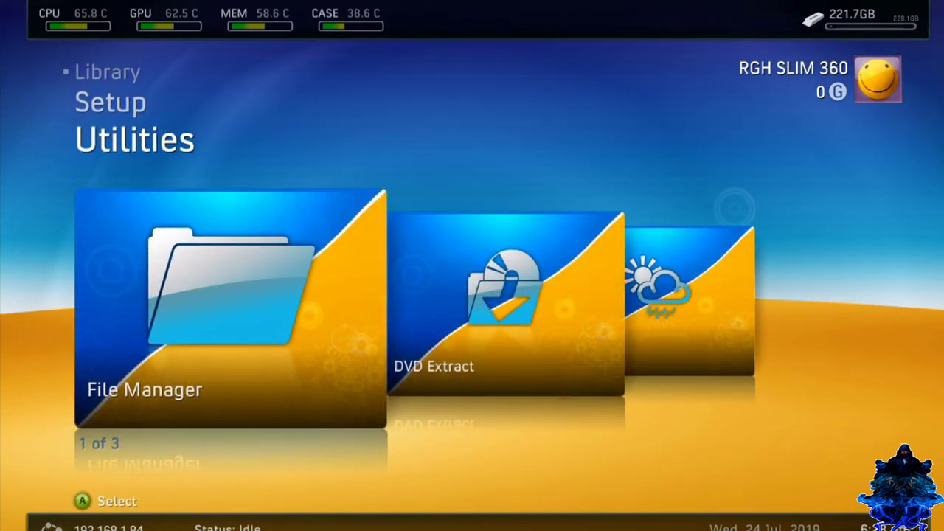
key("Return")
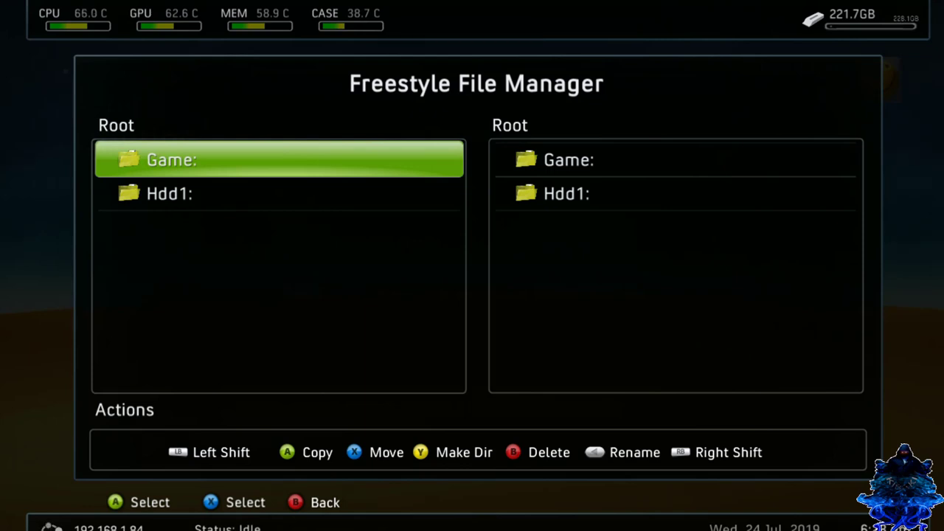
key("Right")
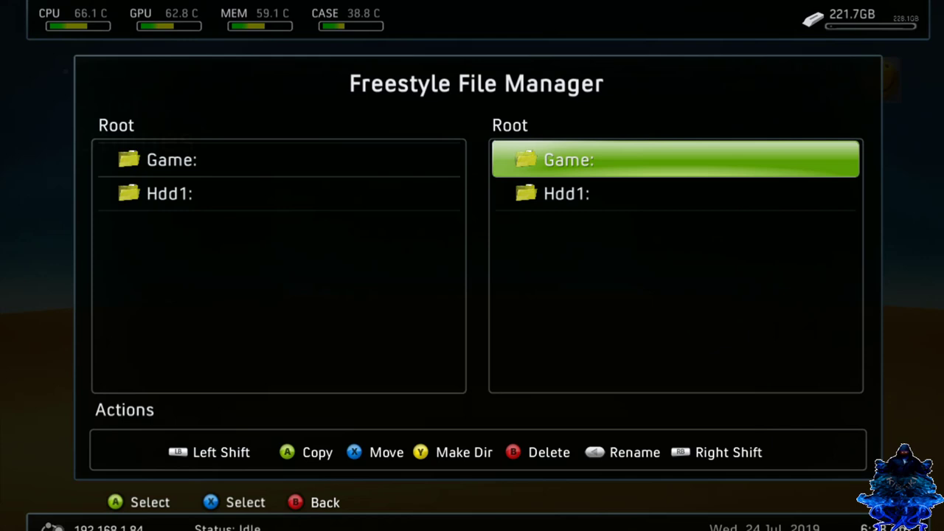
key("Left")
key("Right")
key("Down")
key("Left")
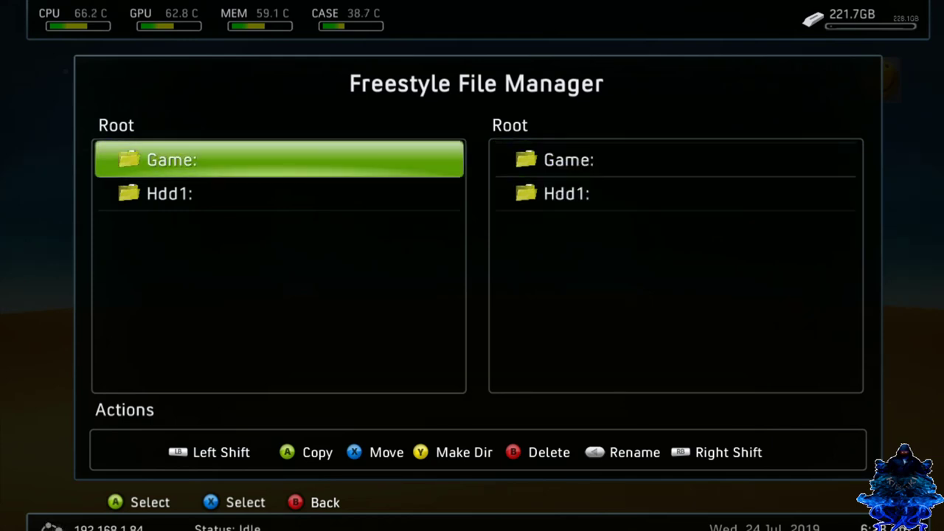
key("Right")
key("Left")
key("Down")
key("Right")
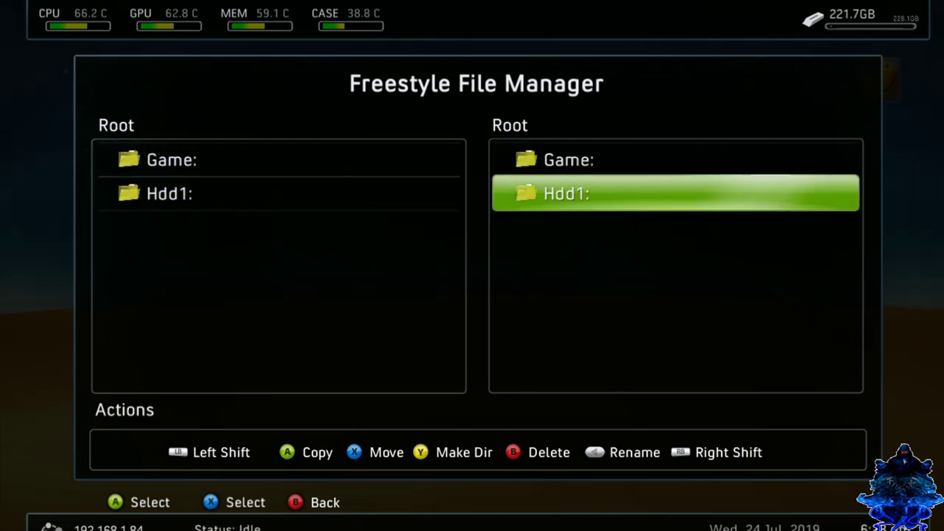
key("Left")
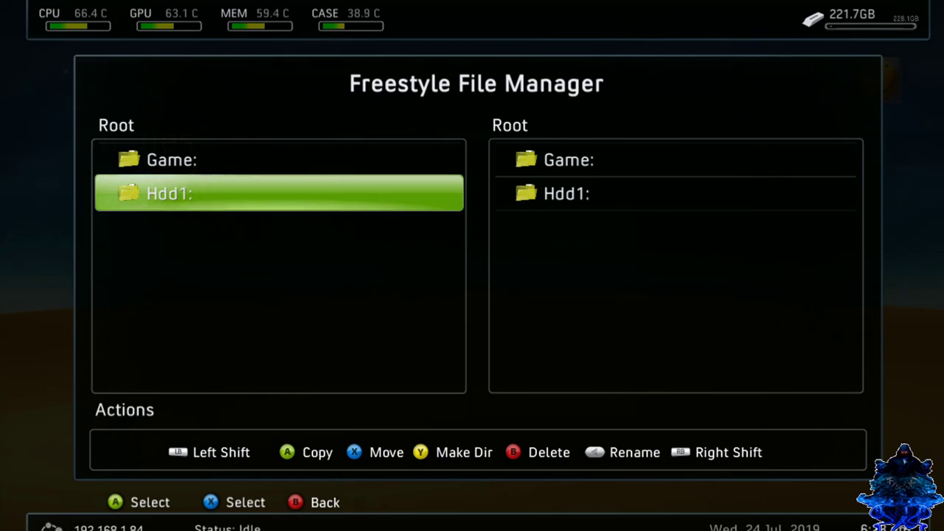
key("Escape")
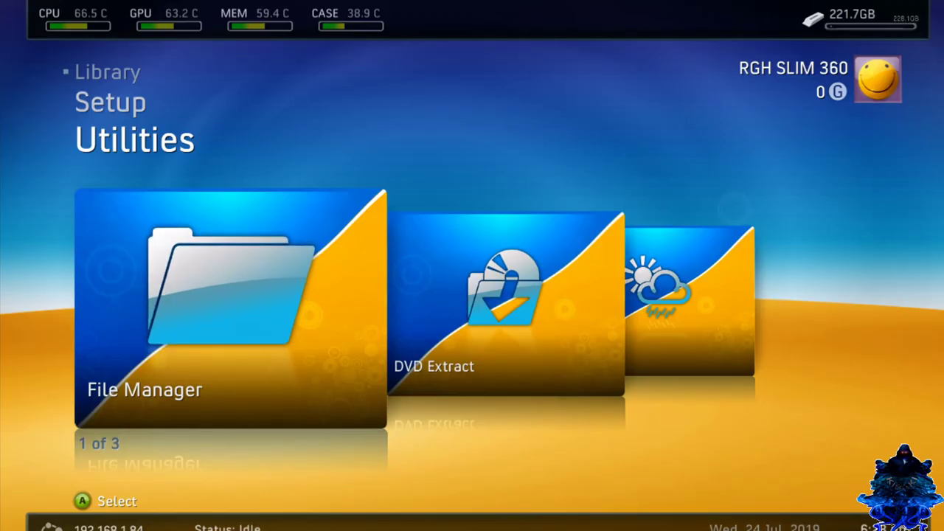
- Look at the DVD Extract and Weather utilities, then at the Setup section's Settings, Skins and Credits
key("Right")
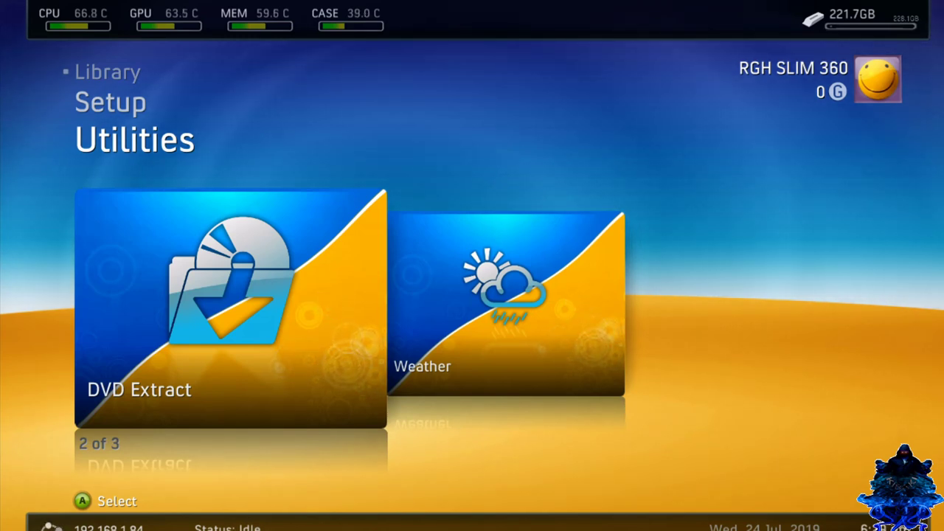
key("Right")
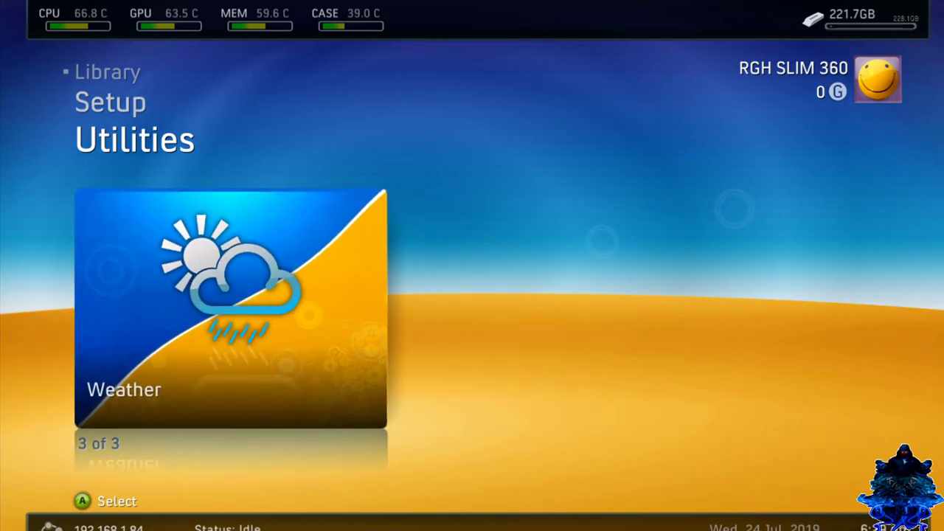
key("Up")
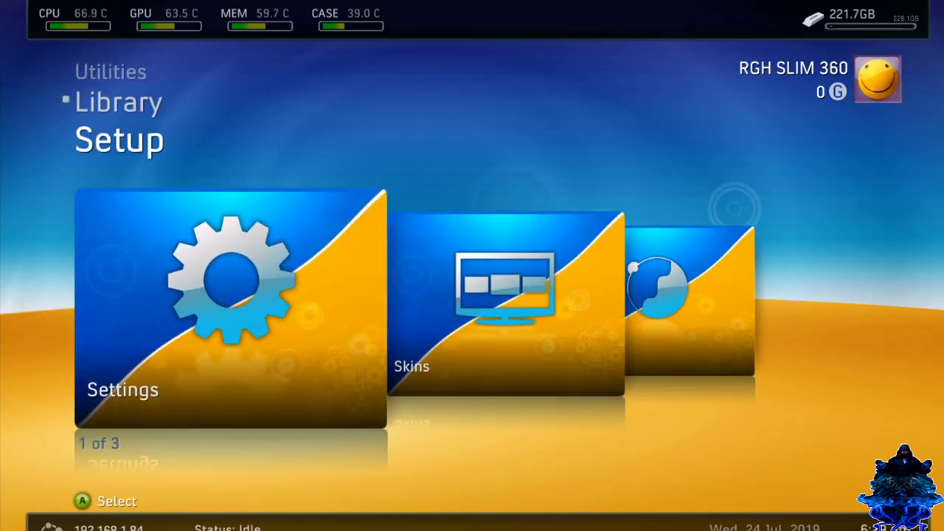
key("Right")
key("Right")
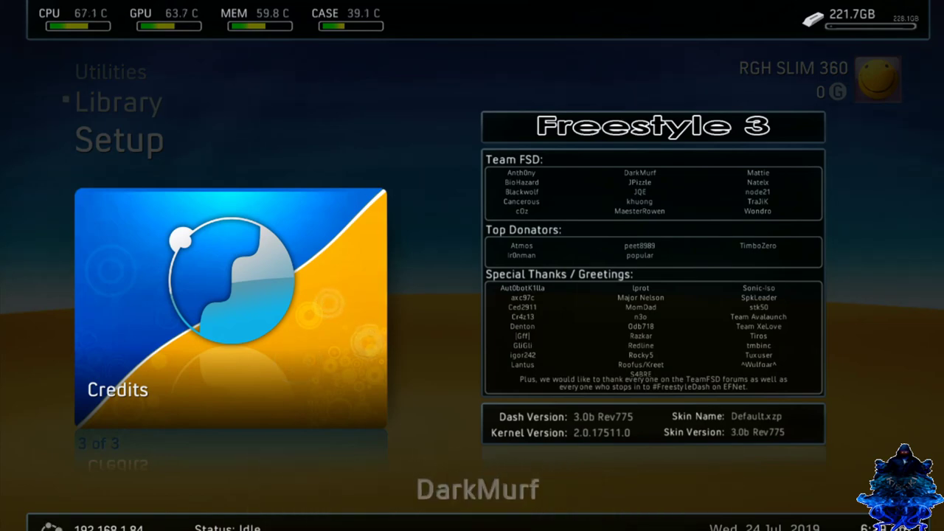
- Open Skins in the Setup section and enter the customization of the Default Skin
key("Left")
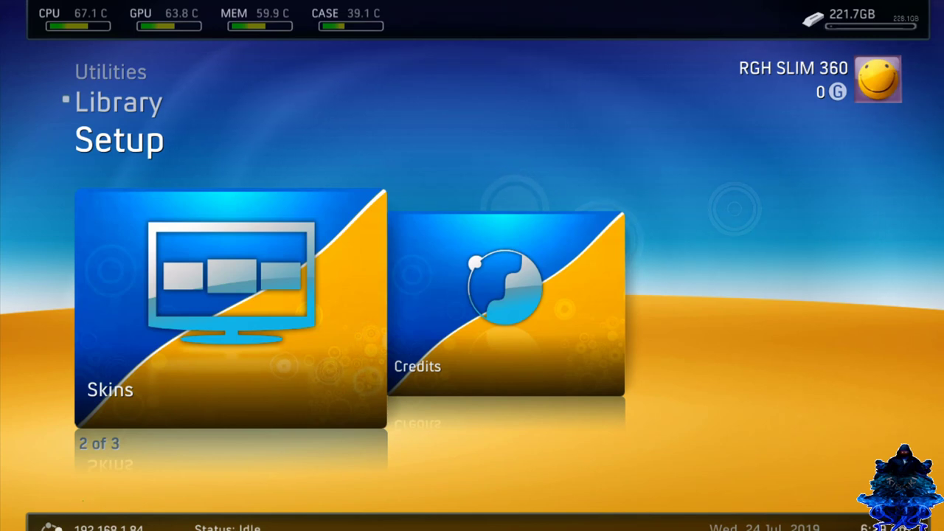
key("Return")
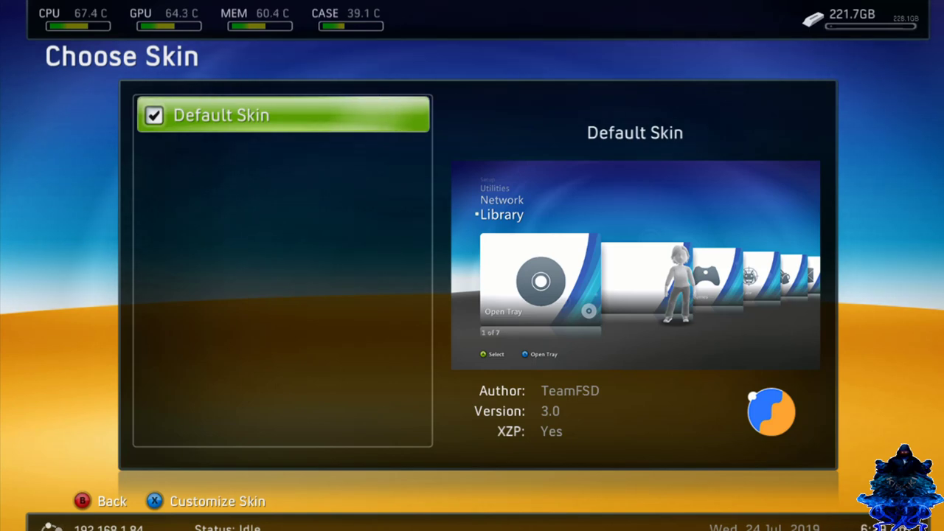
key("x")
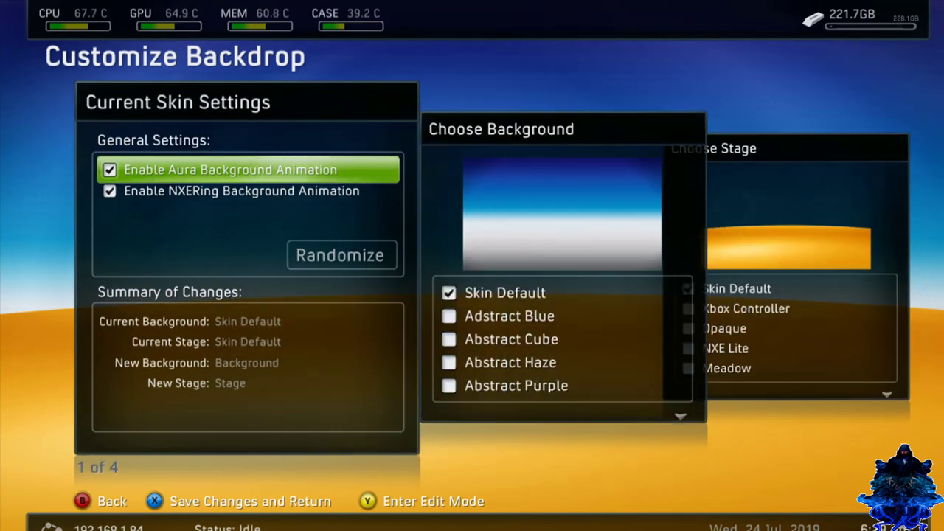
- Look through the available backdrop backgrounds and set the background to Kansas
key("Right")
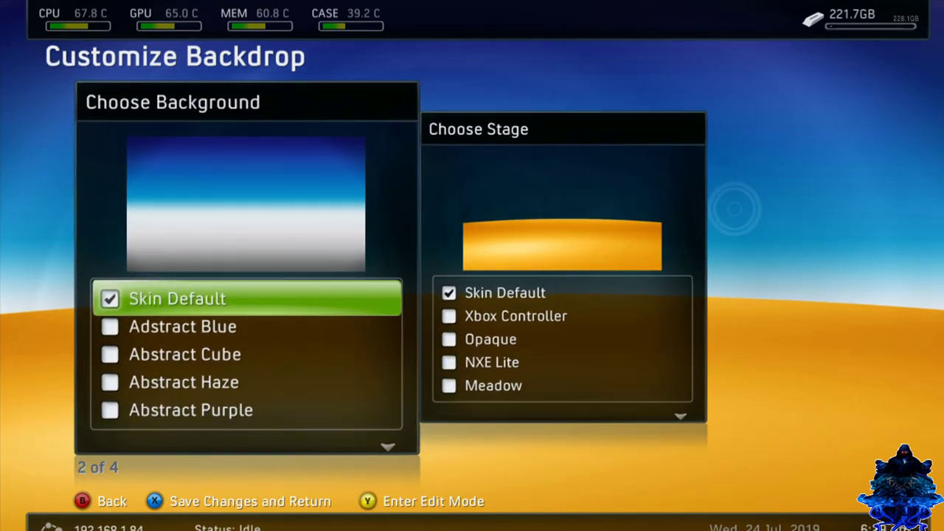
key("Down")
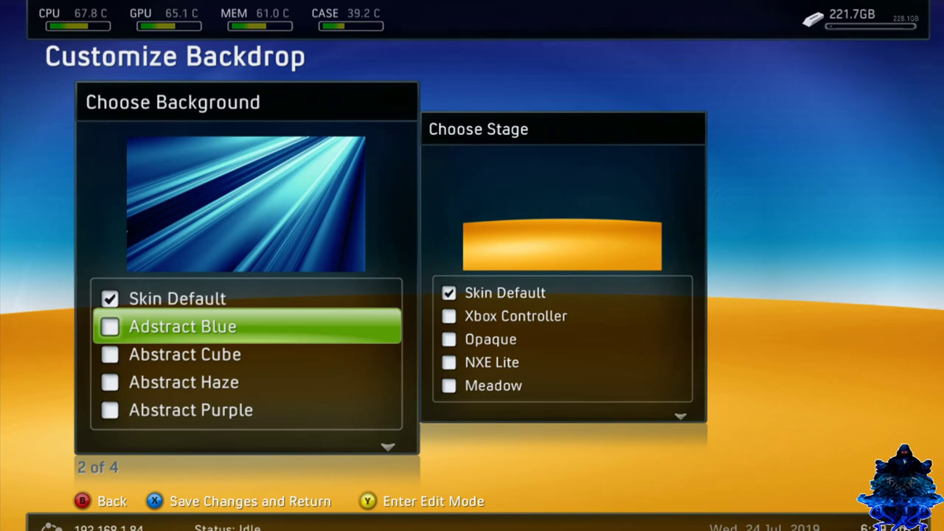
key("Down")
key("Down")
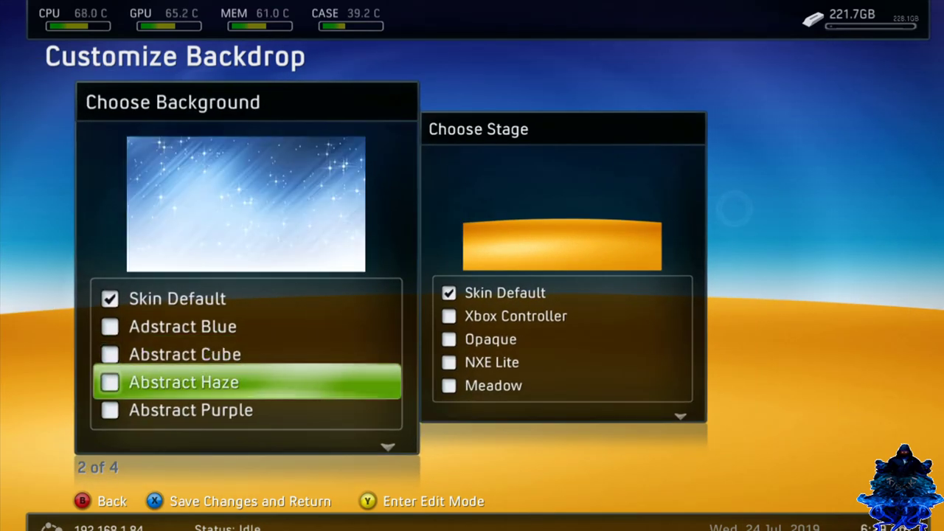
key("Up")
key("Down")
key("Down")
key("Down")
key("Down")
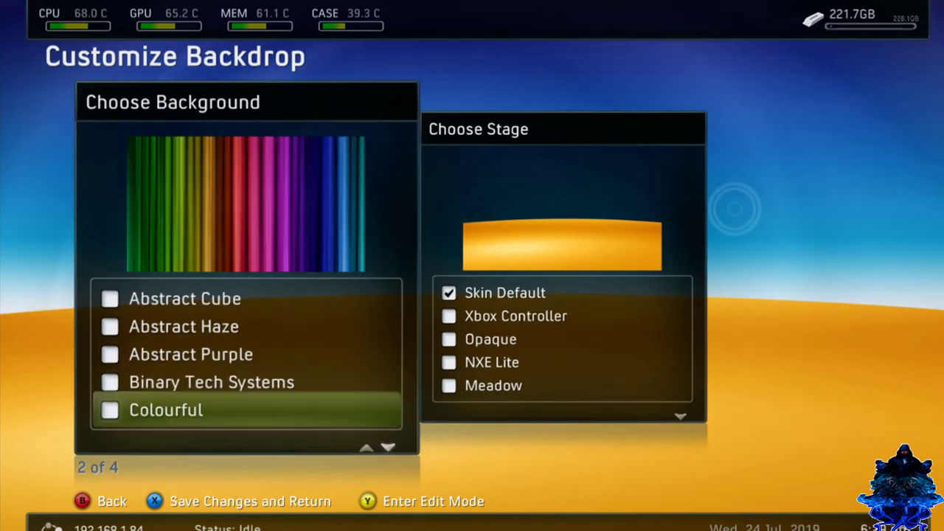
key("Down")
key("Down")
key("Down")
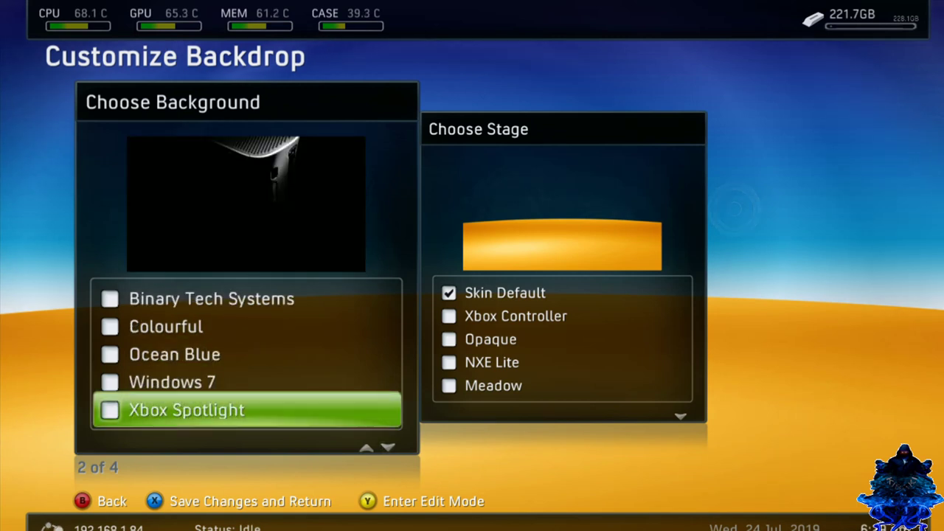
key("Down")
key("Down")
key("Down")
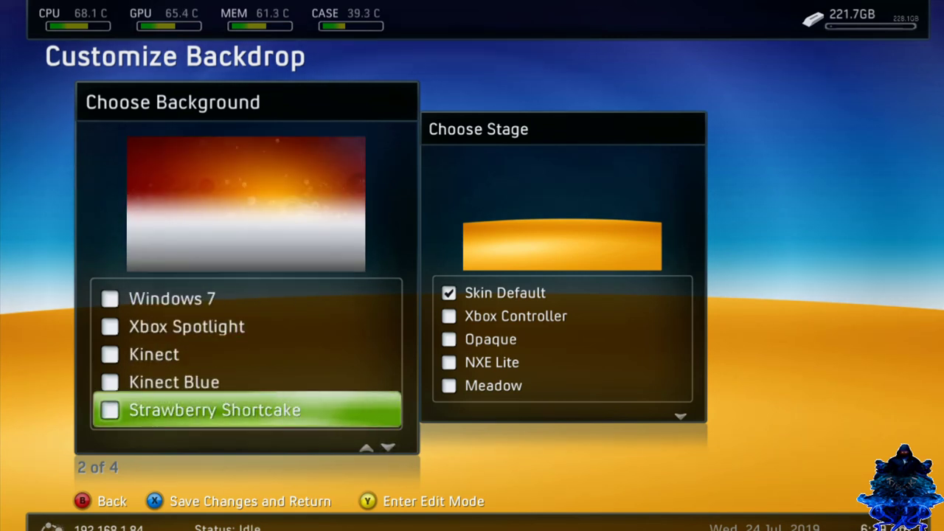
key("Down")
key("Down")
key("Down")
key("Down")
key("Down")
key("Down")
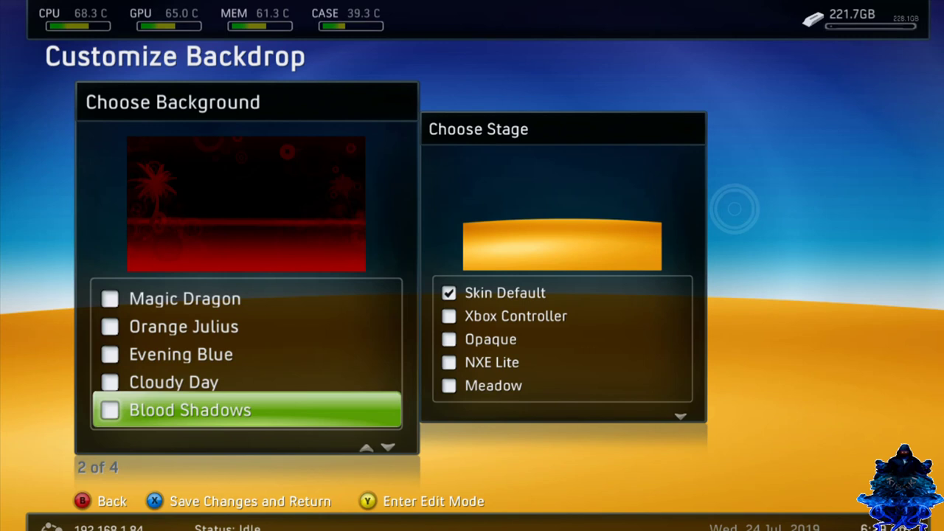
key("Down")
key("Down")
key("Down")
key("Down")
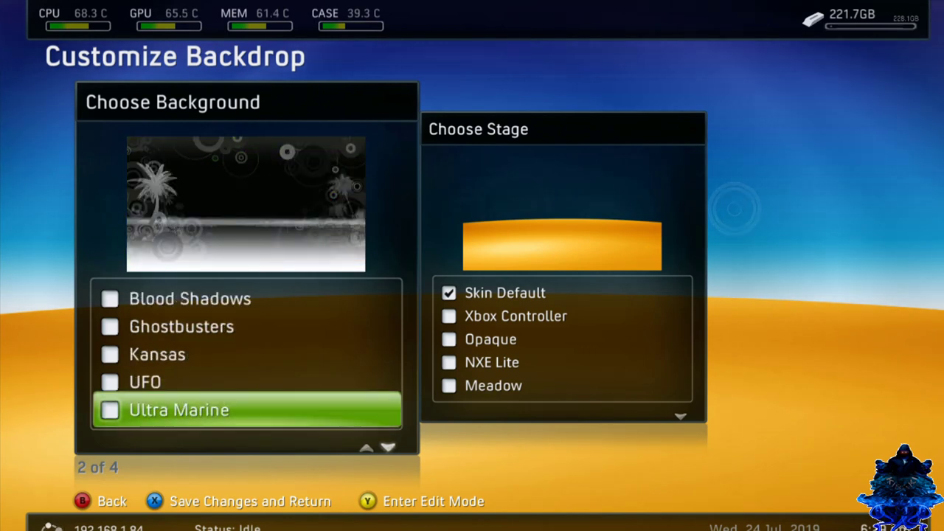
key("Down")
key("Down")
key("Up")
key("Up")
key("Up")
key("Up")
key("Up")
key("Up")
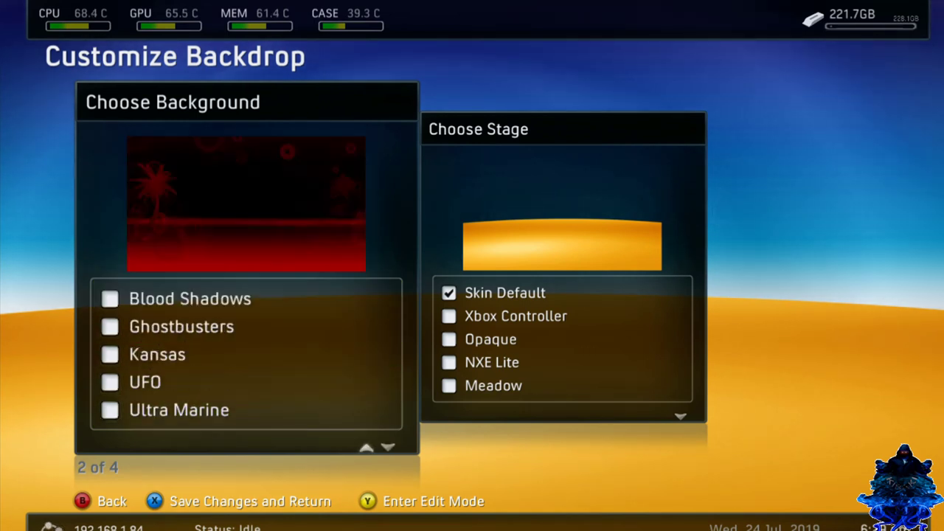
key("Down")
key("Down")
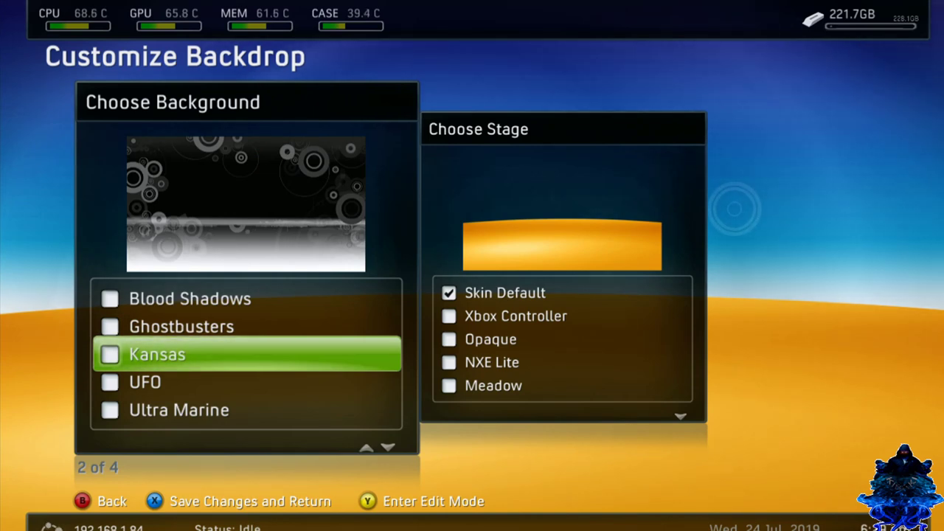
key("Return")
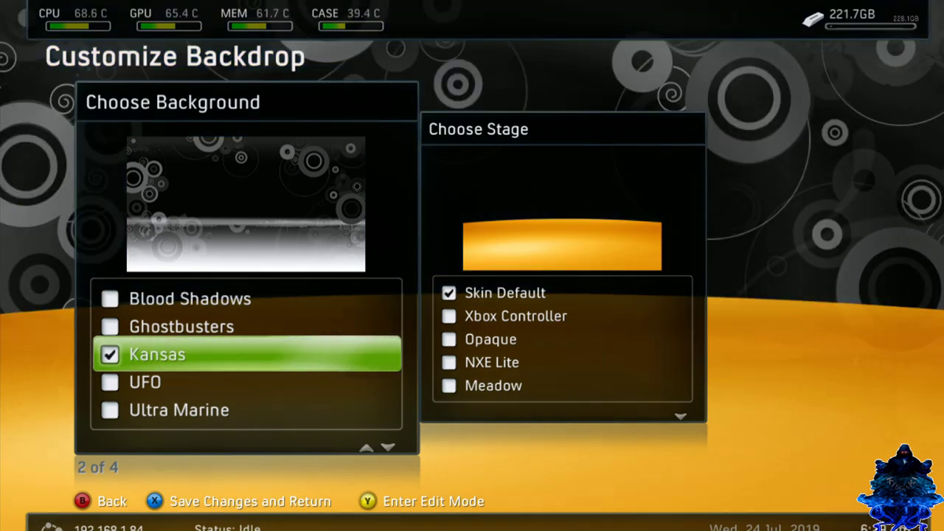
- Preview the available stages, set the stage to Opaque and return to the Setup section with the new backdrop kept
key("Right")
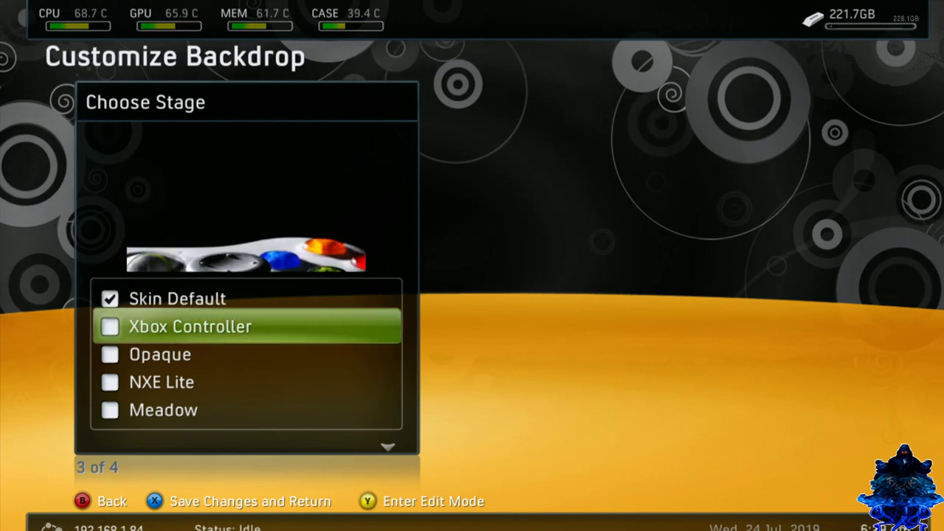
key("Down")
key("Down")
key("Down")
key("Down")
key("Down")
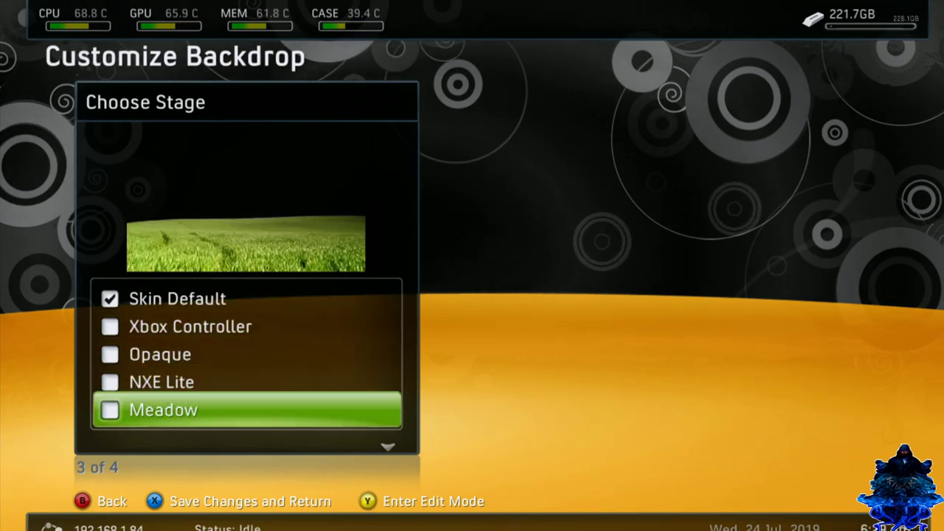
key("Down")
key("Up")
key("Up")
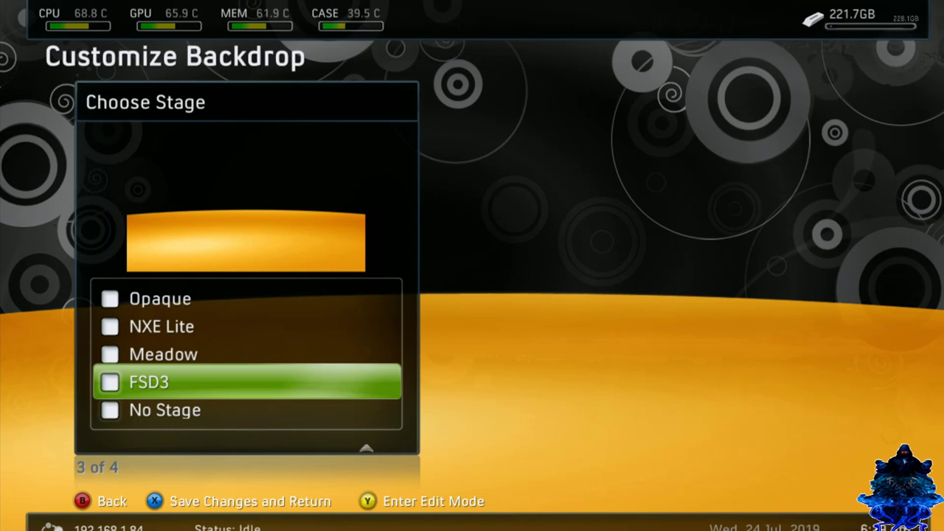
key("Down")
key("Up")
key("Up")
key("Up")
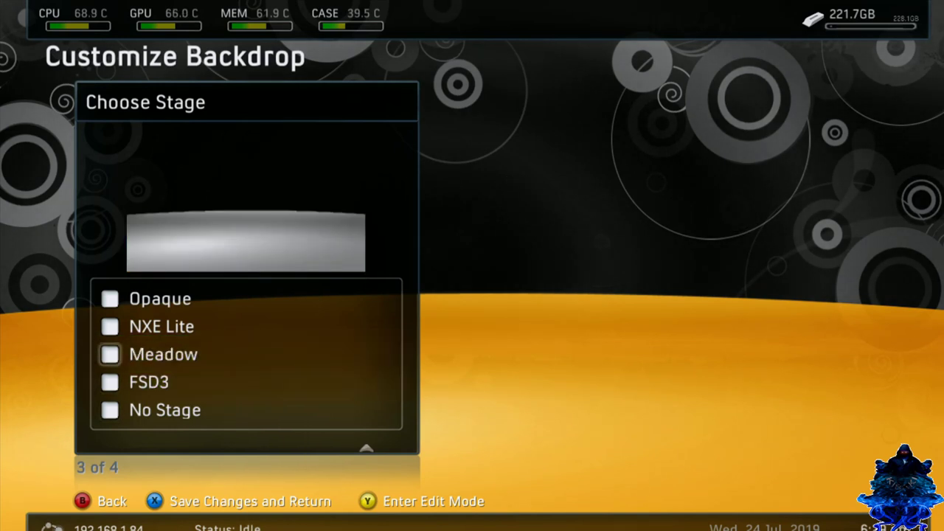
key("Return")
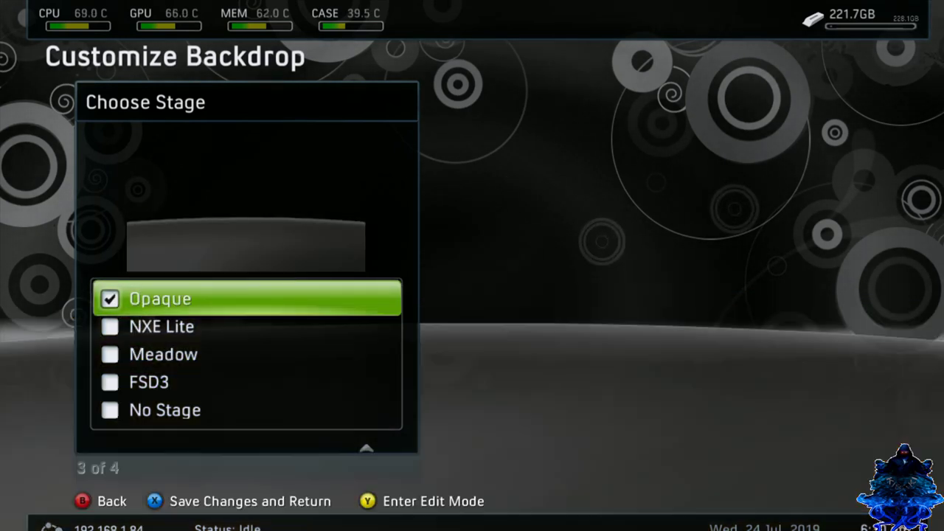
key("Escape")
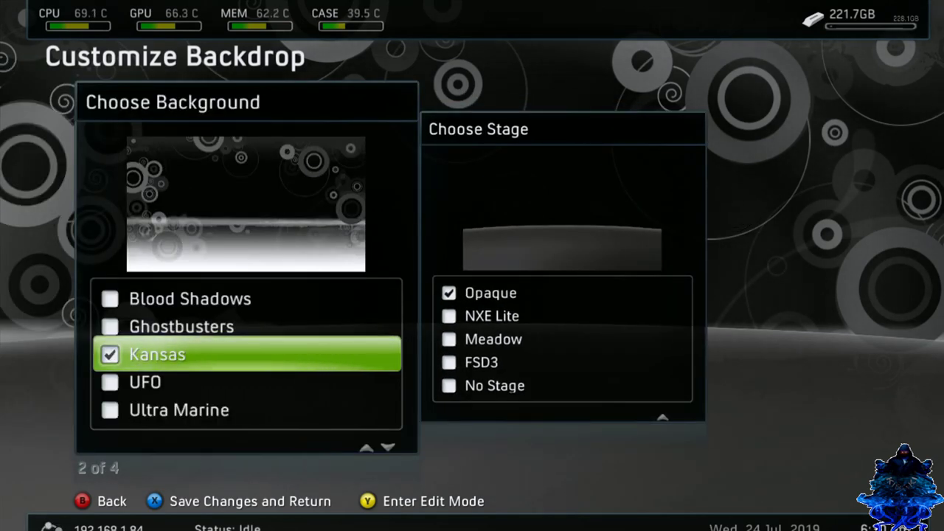
key("Escape")
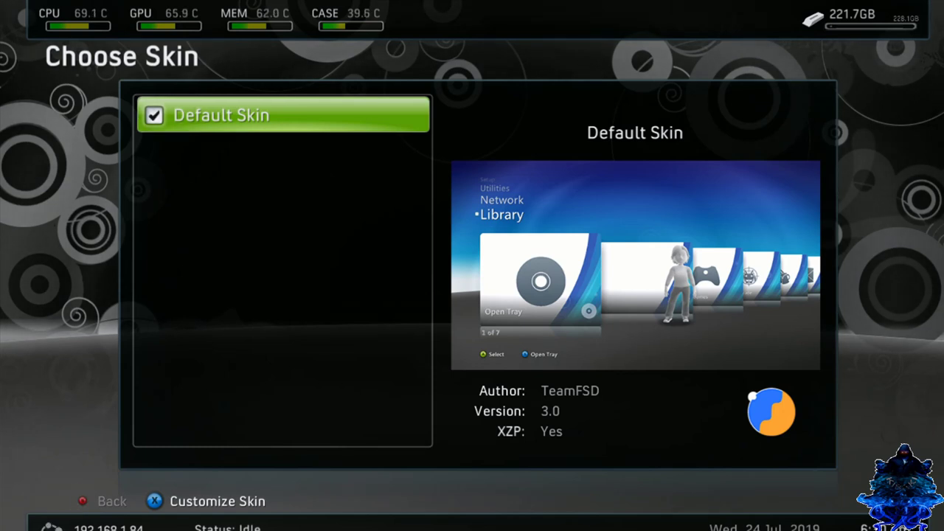
key("Escape")
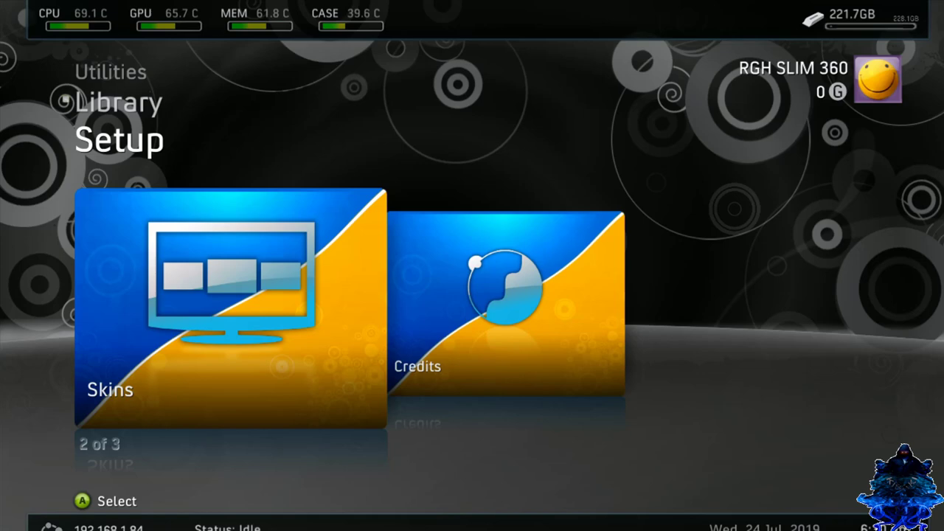
- Open General Settings in Setup's Settings and examine its options, including Kinect controls, temperature display, startup weather and File Manager Advanced Mode
key("Left")
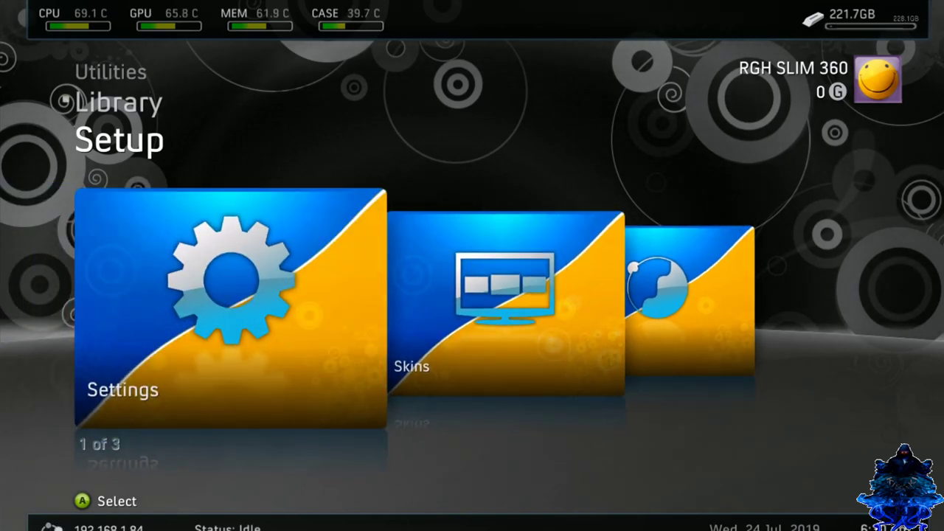
key("Return")
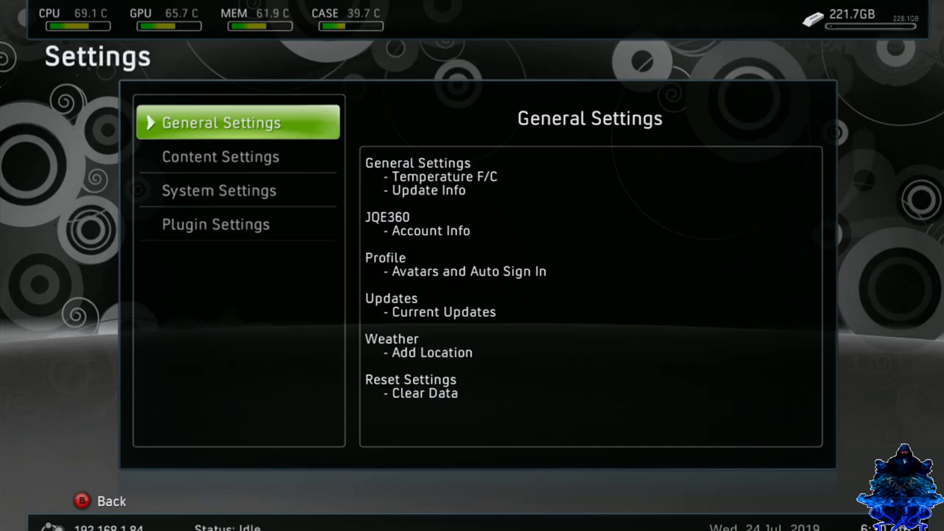
key("Return")
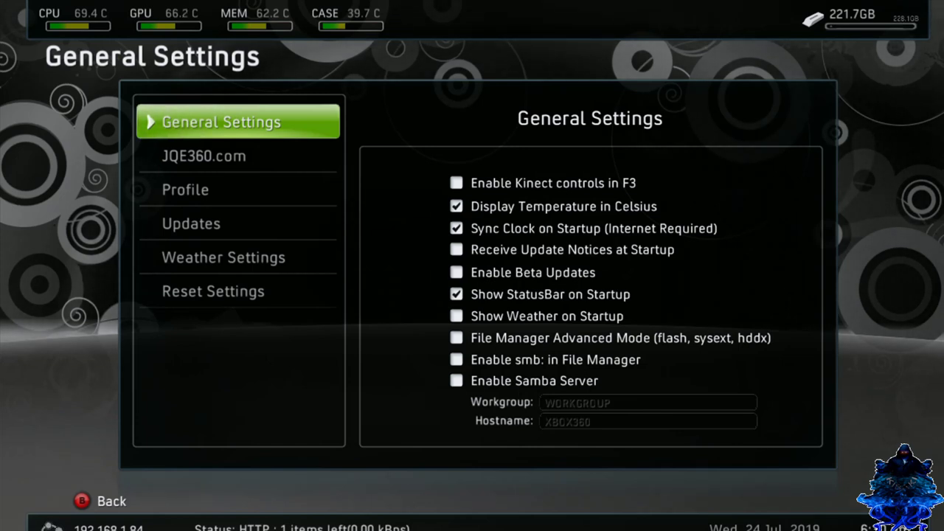
key("Right")
key("Down")
key("Down")
key("Down")
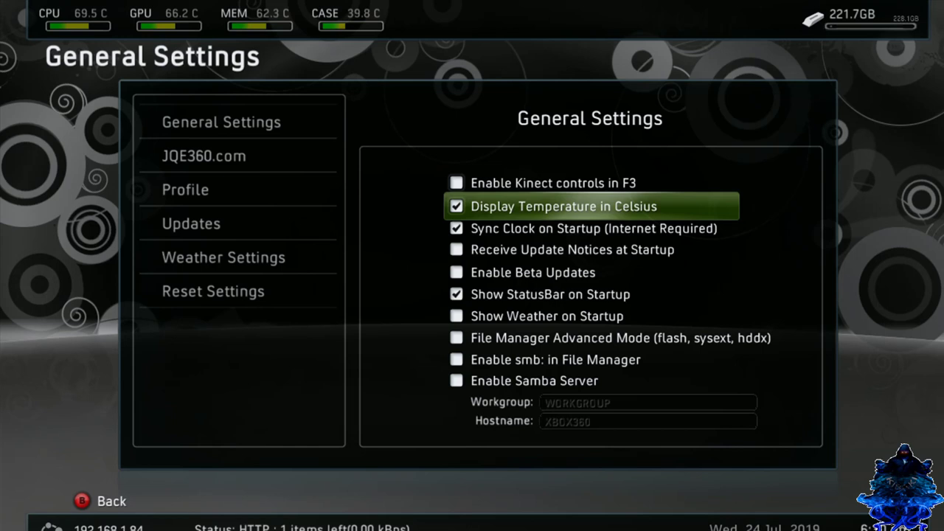
key("Down")
key("Down")
key("Down")
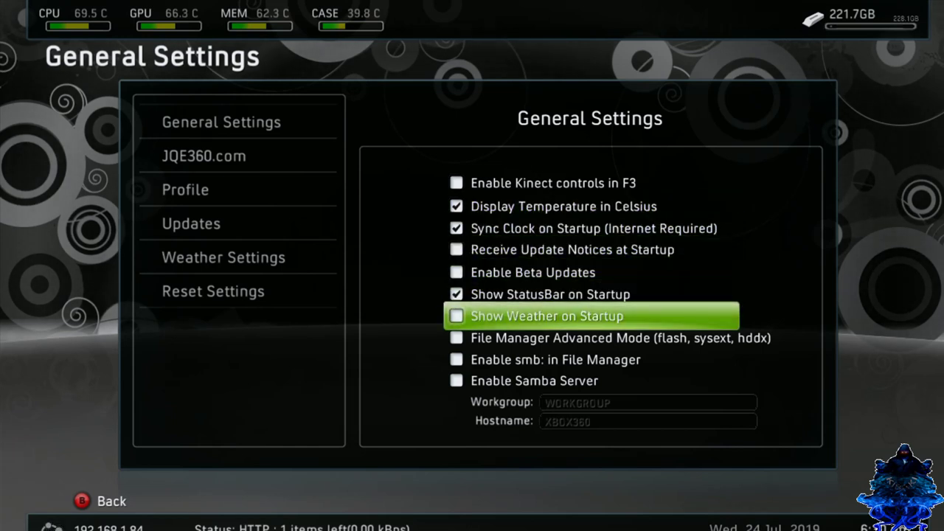
key("Down")
key("Up")
key("Up")
key("Up")
key("Up")
key("Up")
key("Up")
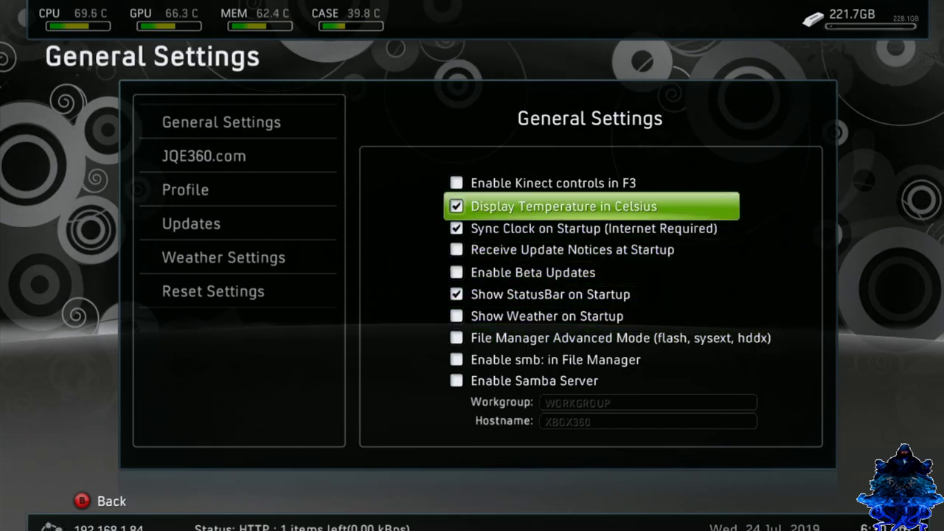
key("Up")
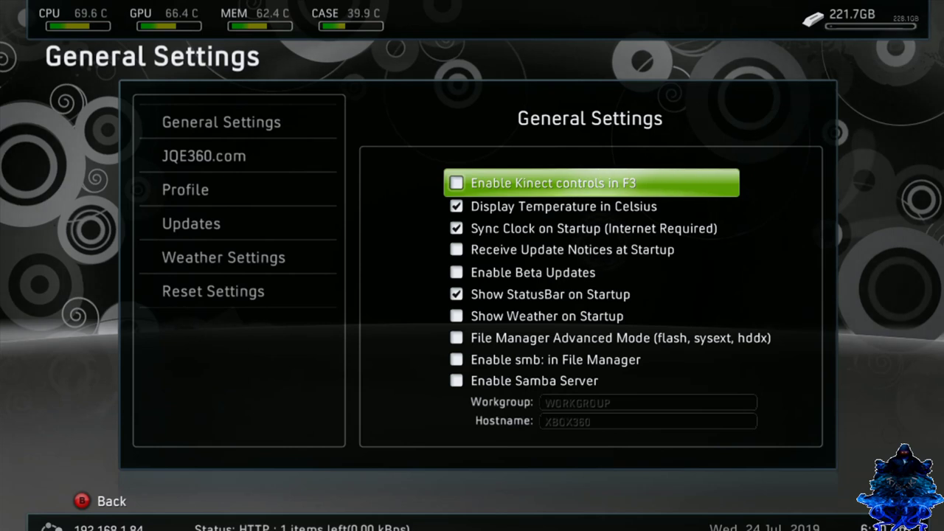
key("Left")
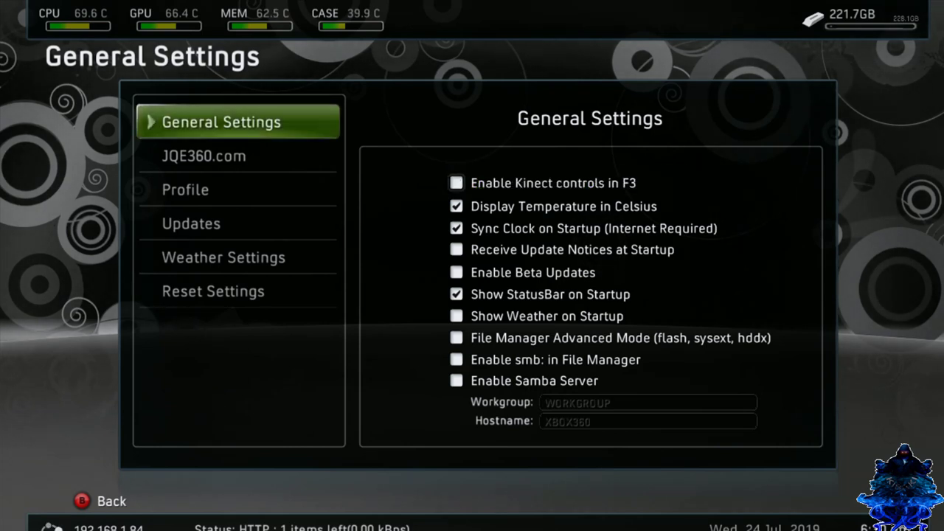
- Look at the JQE360.com, Profile, Updates and Weather Settings pages within General Settings
key("Down")
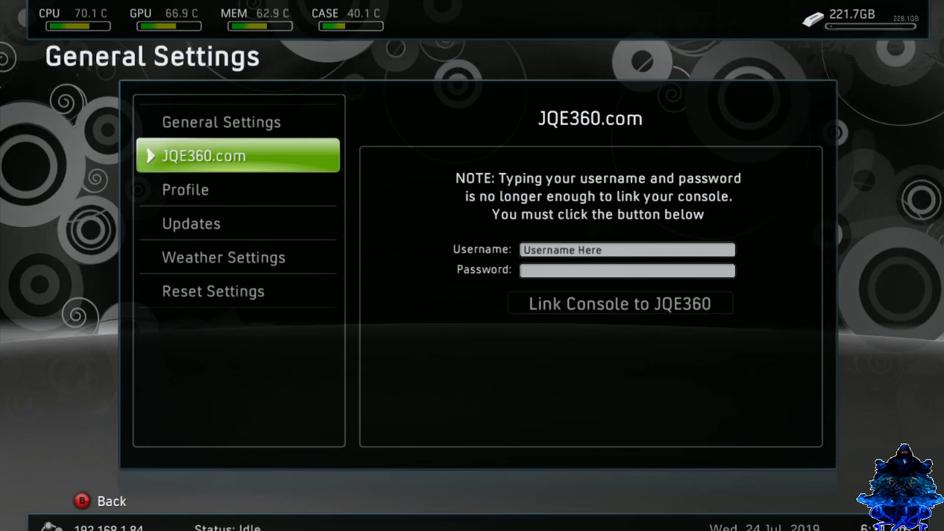
key("Down")
key("Up")
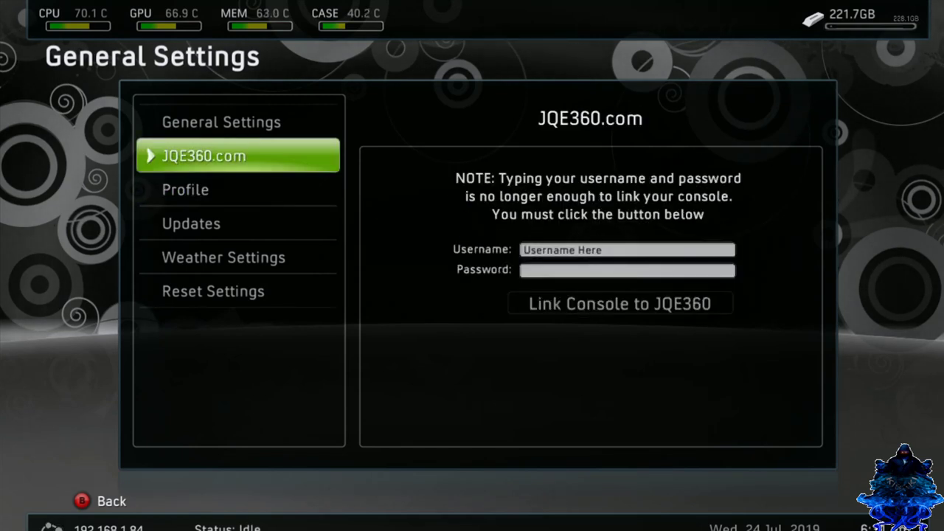
key("Down")
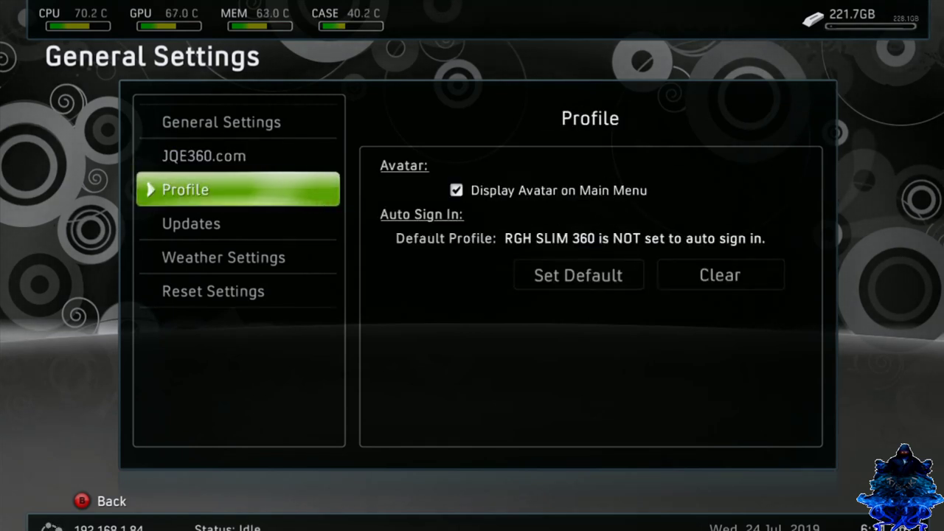
key("Down")
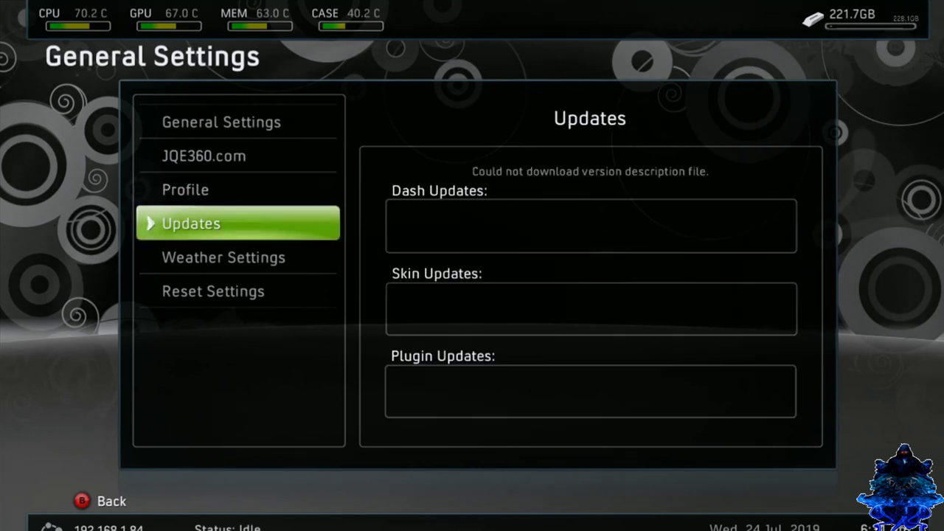
key("Down")
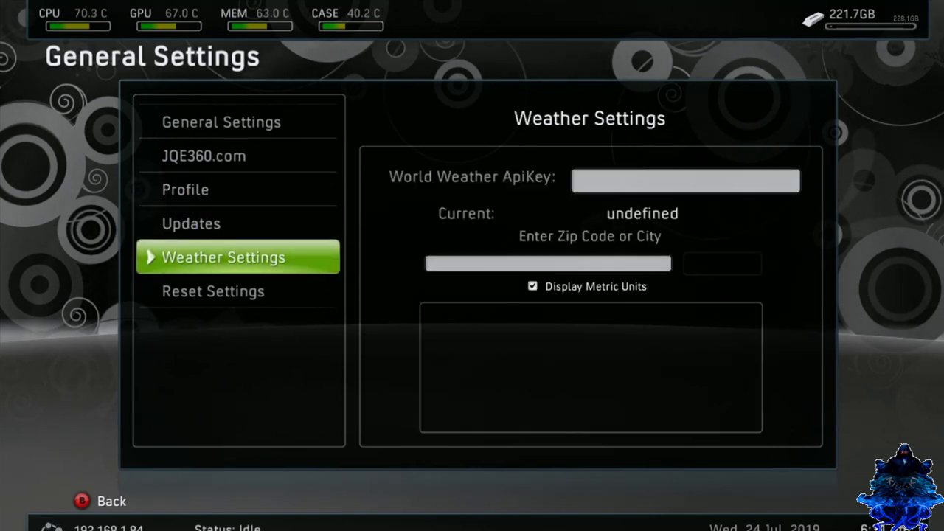
- View the Reset Settings page and return to the main Settings list
key("Down")
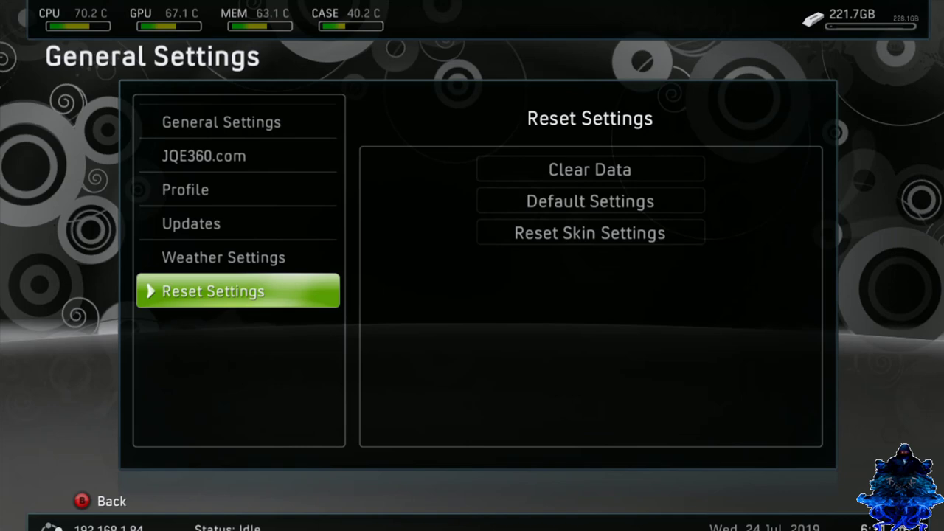
key("Up")
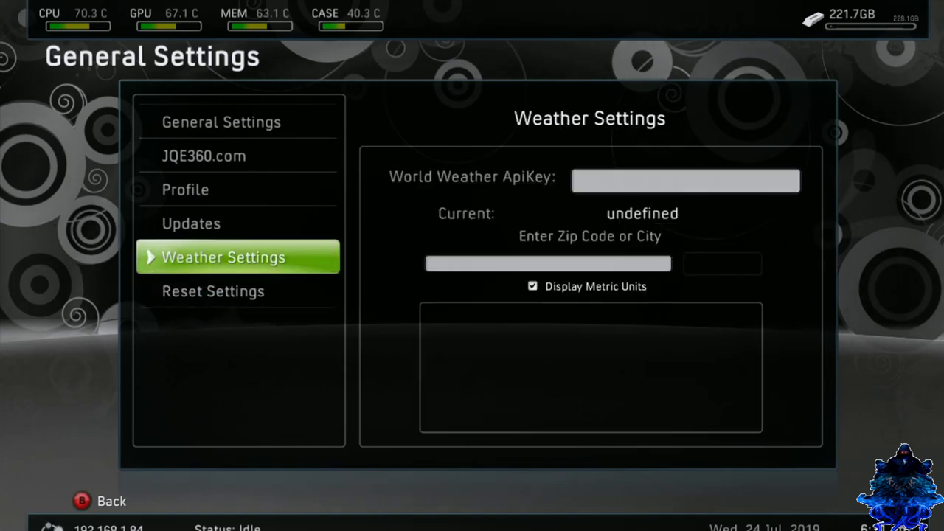
key("Escape")
- Open Content Settings and examine the artwork display, list style and transition options in Game List Settings
key("Down")
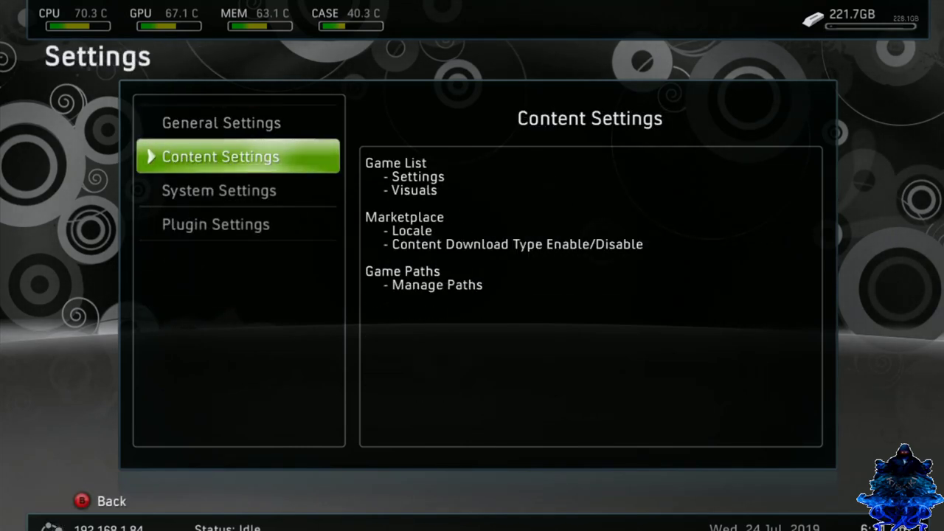
key("Return")
key("Right")
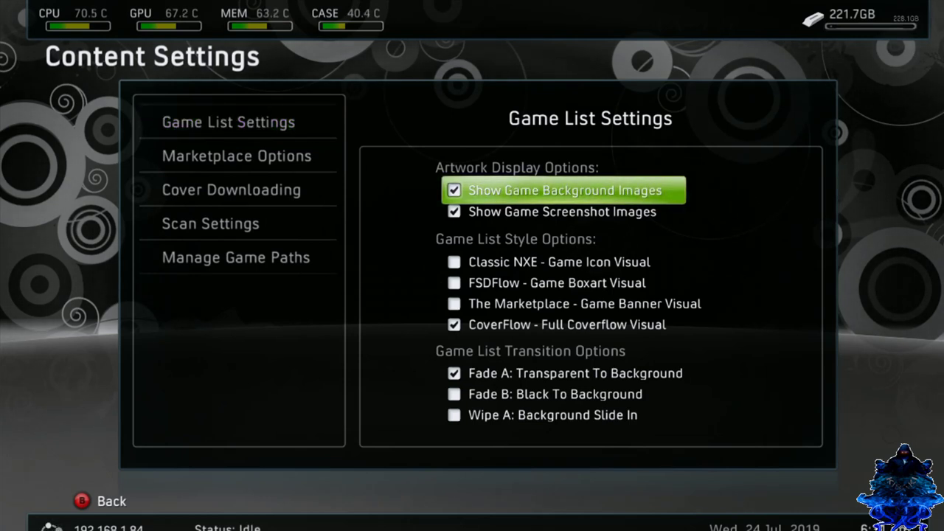
key("Down")
key("Down")
key("Down")
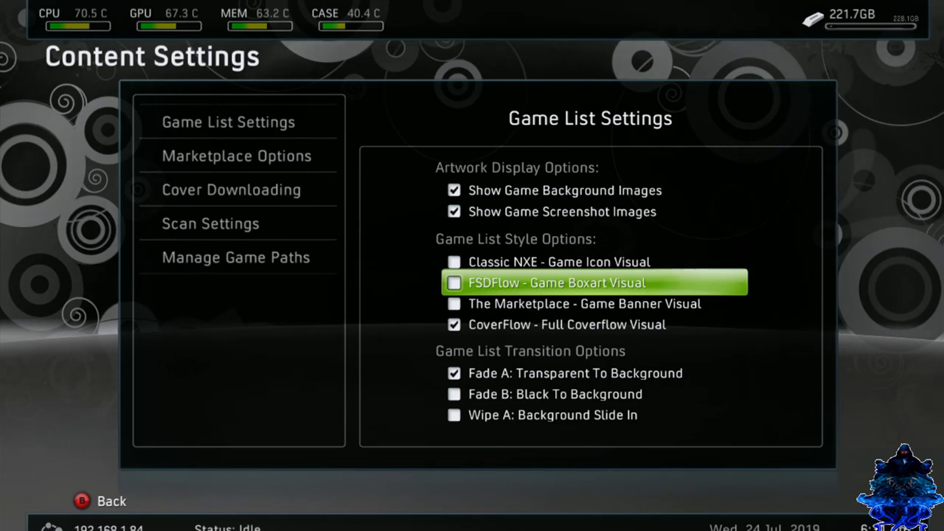
key("Escape")
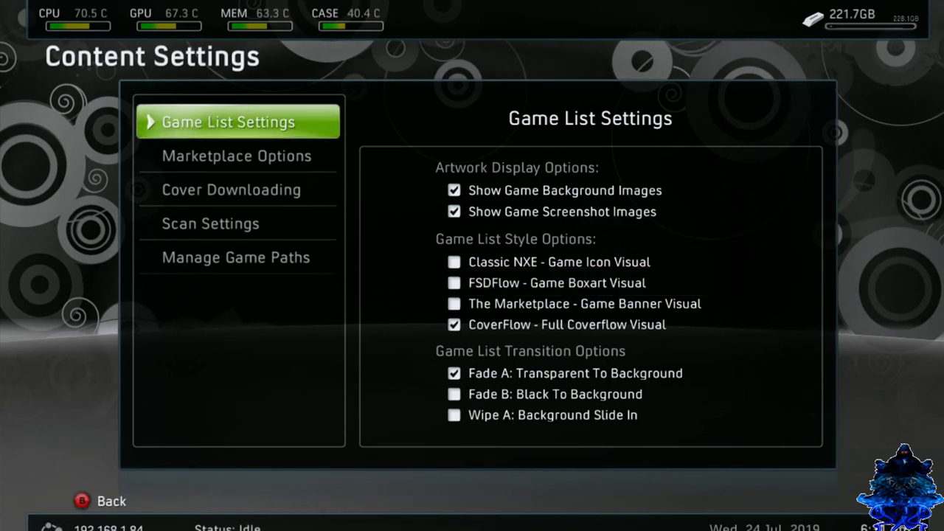
- Examine the Cover Downloading options for custom covers, check interval and download resolution, and view Scan Settings
key("Down")
key("Down")
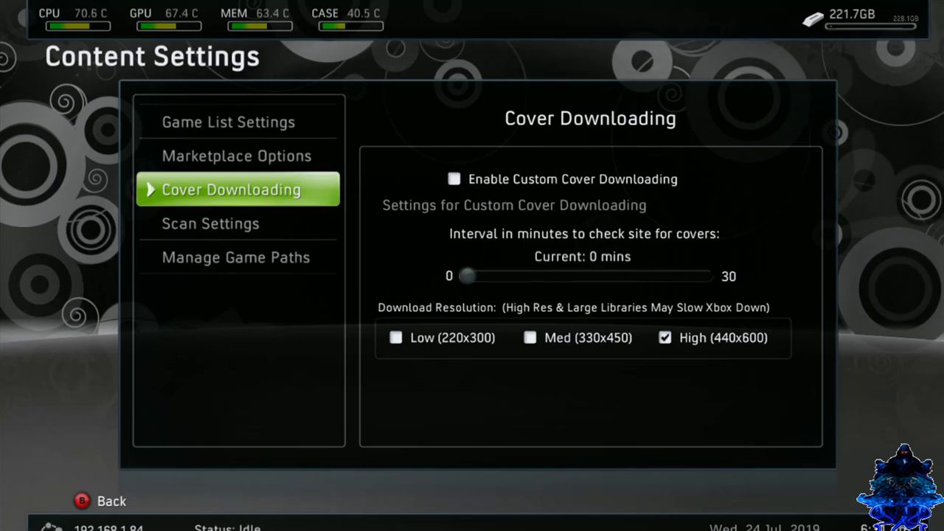
key("Return")
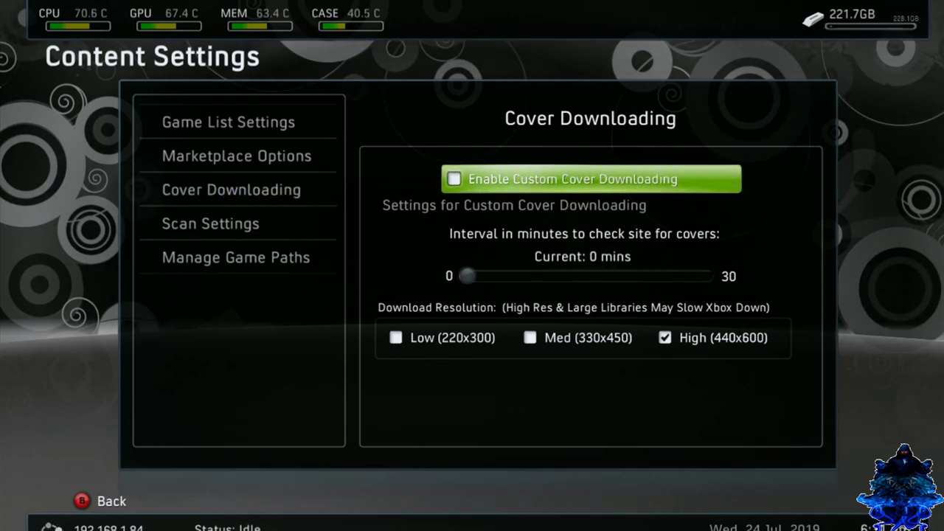
key("Down")
key("Down")
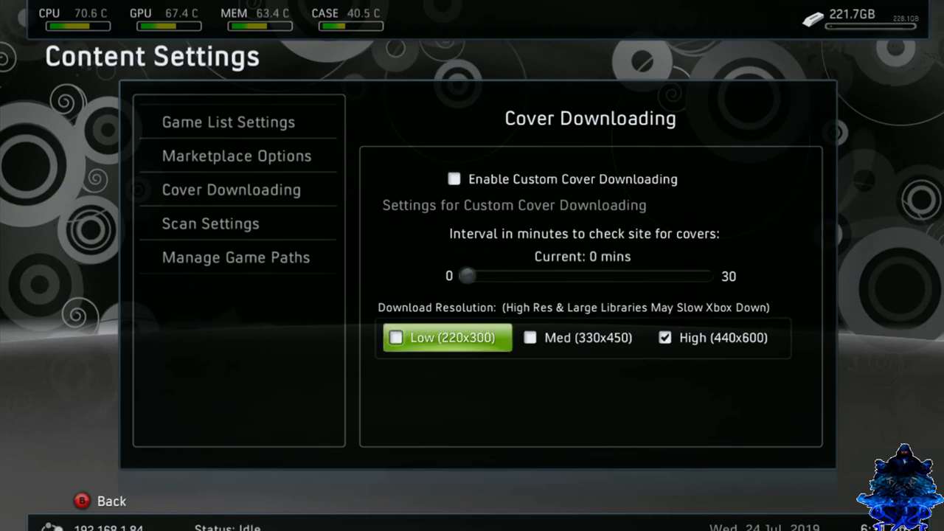
key("Right")
key("Right")
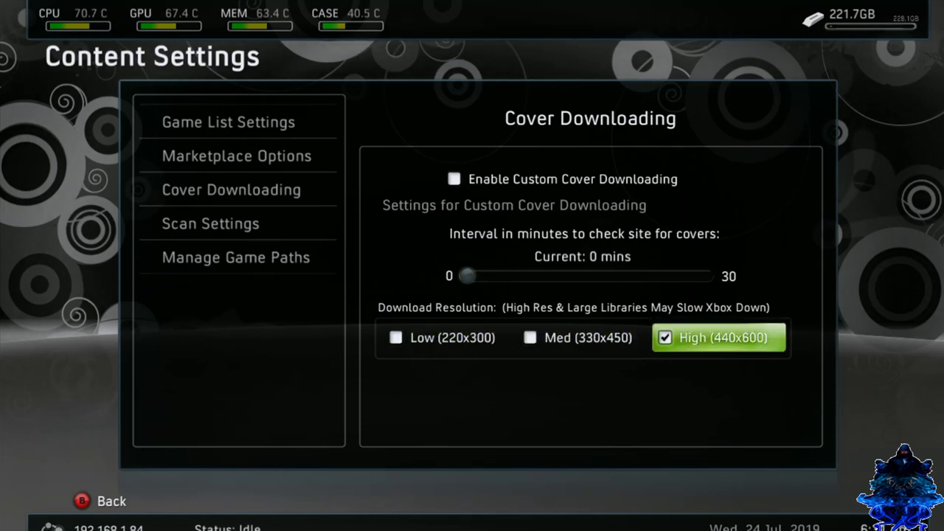
key("Up")
key("Up")
key("Down")
key("Down")
key("Up")
key("Up")
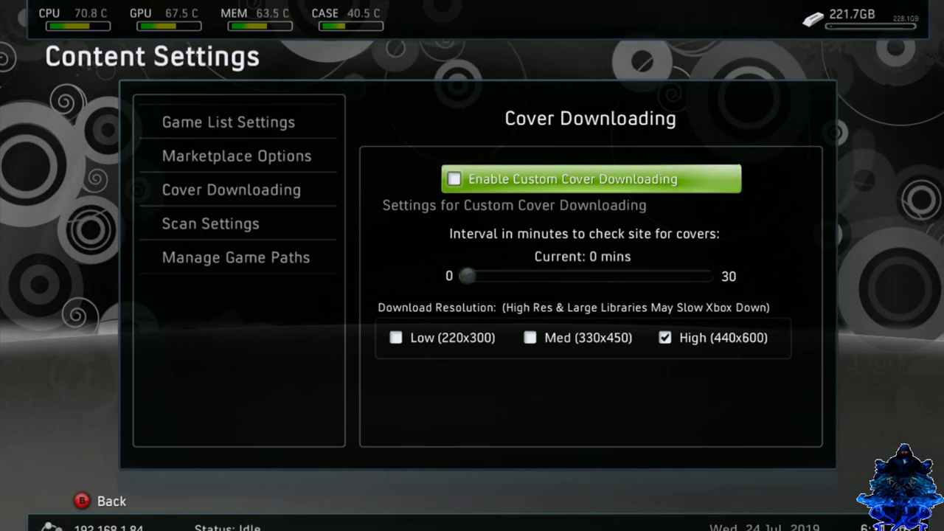
key("Down")
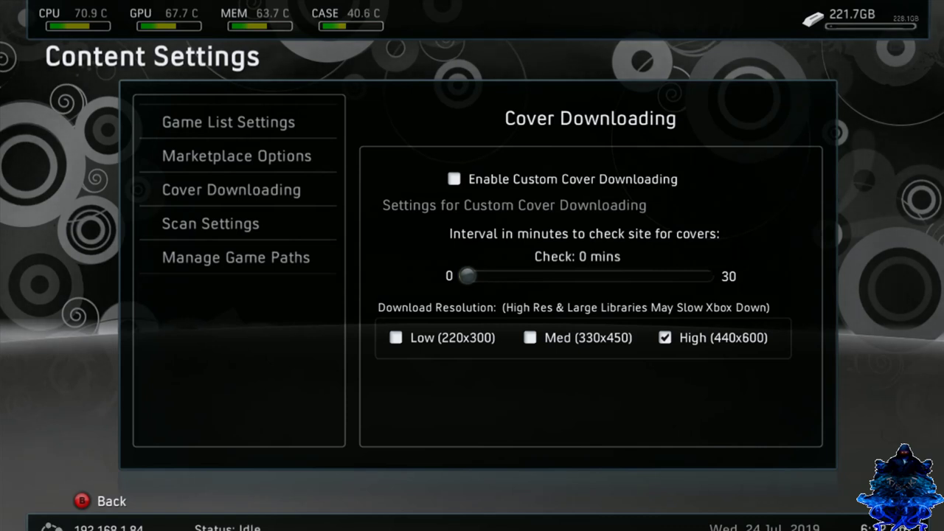
key("Left")
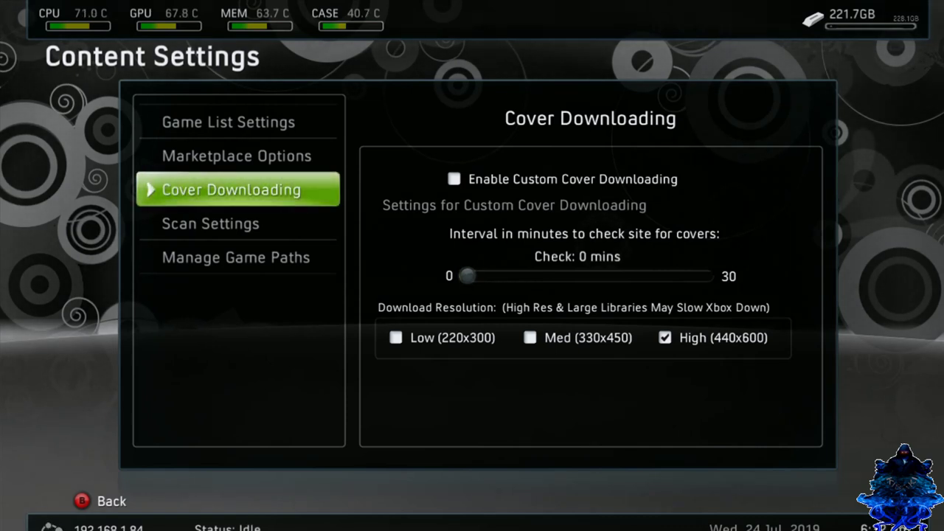
key("Down")
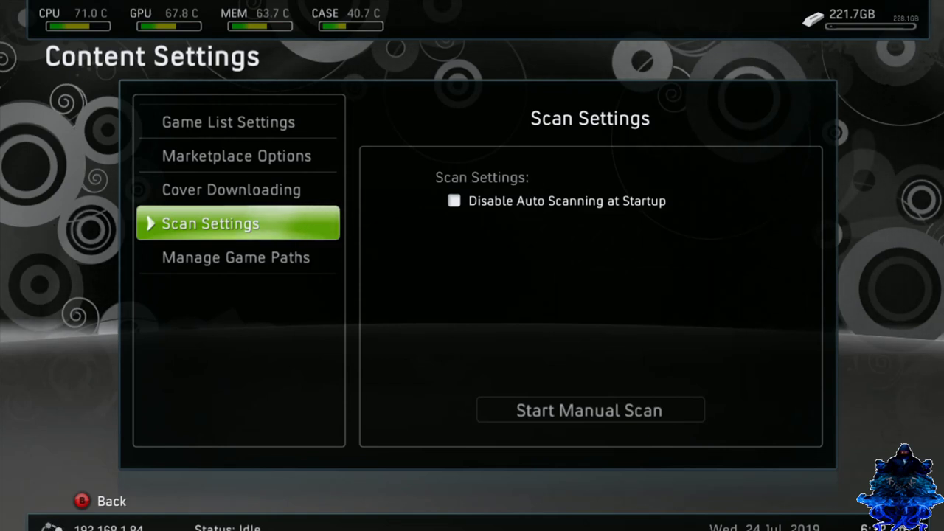
- Start a new path entry in Manage Game Paths and look at the drives offered for its location
key("Down")
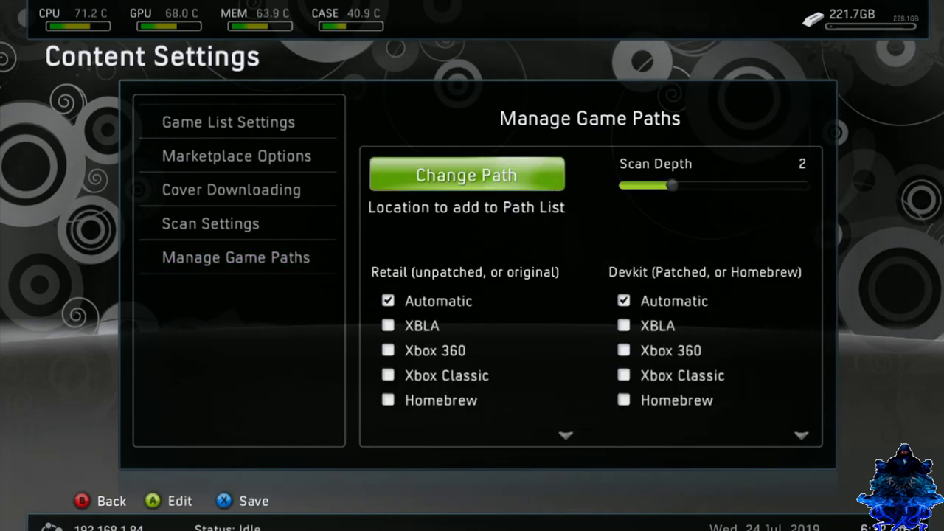
key("Return")
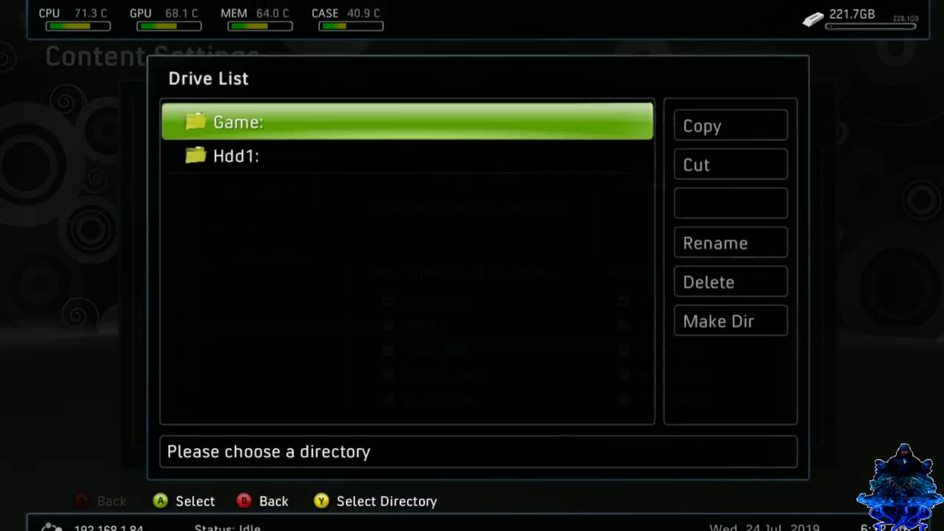
key("Down")
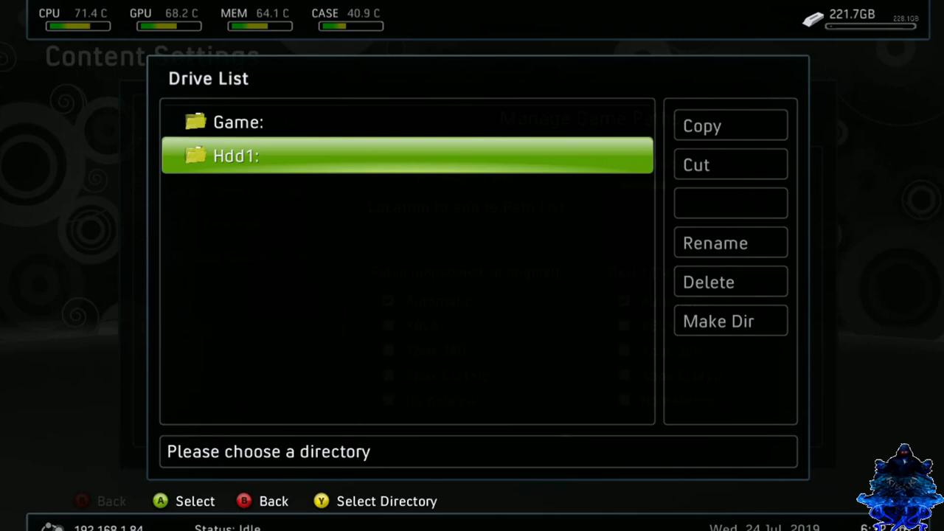
key("Escape")
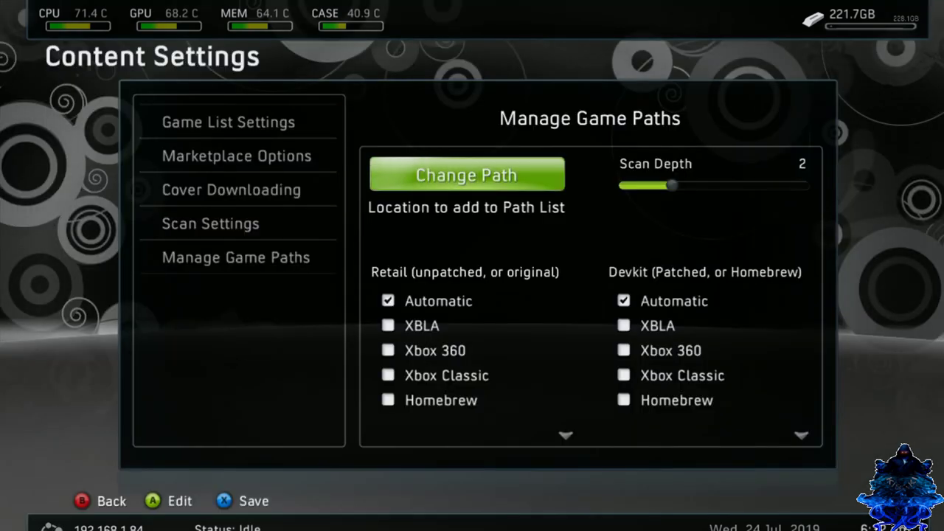
- Set the Retail content type of the new game path to Xbox 360
key("Down")
key("Down")
key("Down")
key("Up")
key("Up")
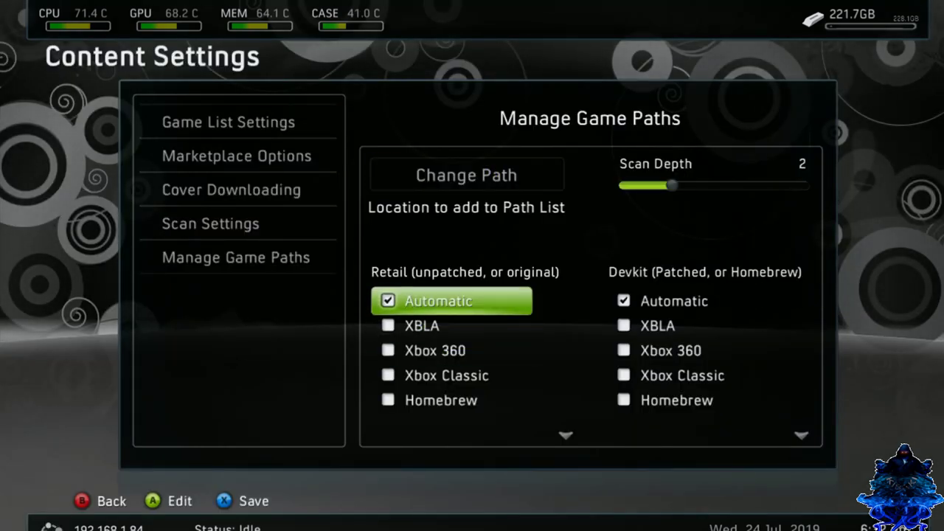
key("Down")
key("Down")
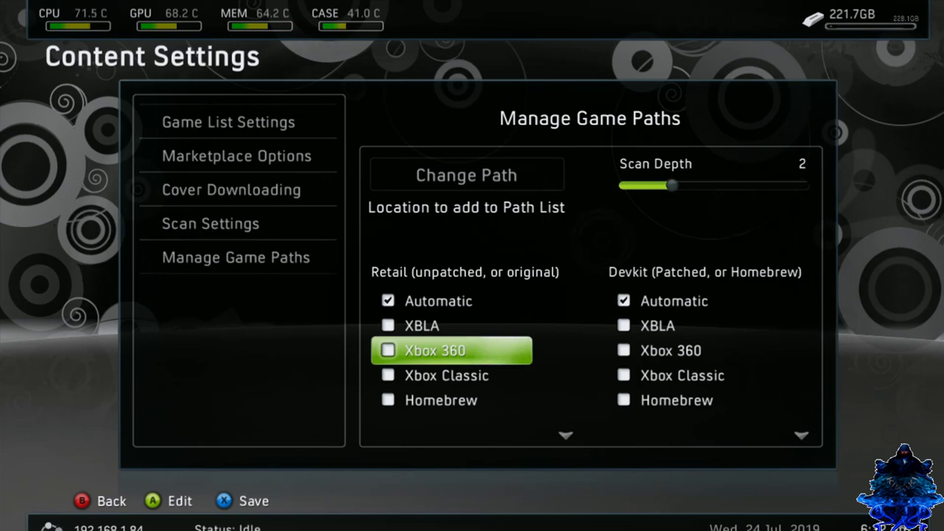
key("Return")
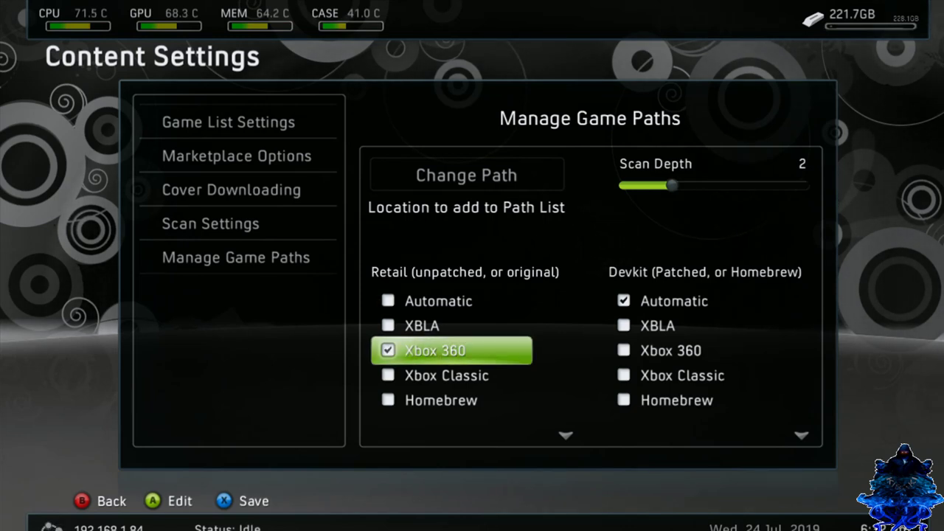
- Set the Scan Depth of the new game path to 4
key("Up")
key("Up")
key("Up")
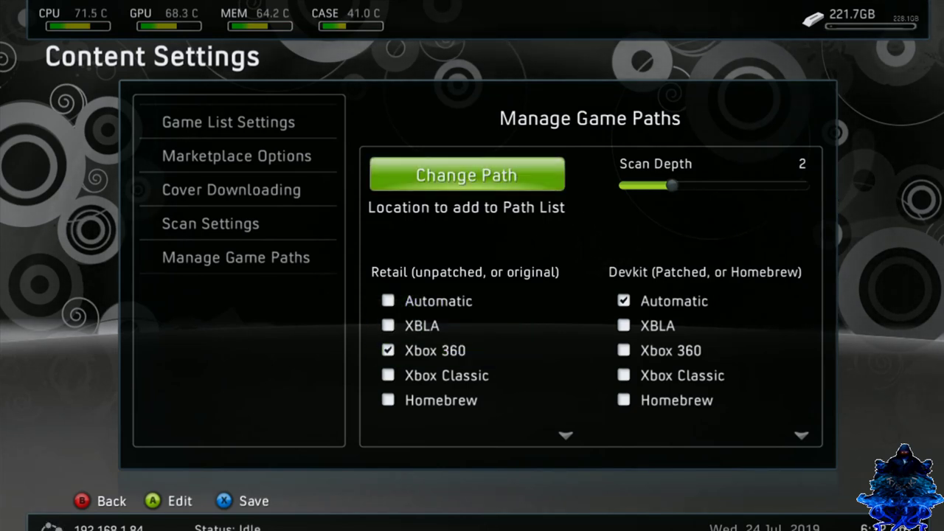
key("Right")
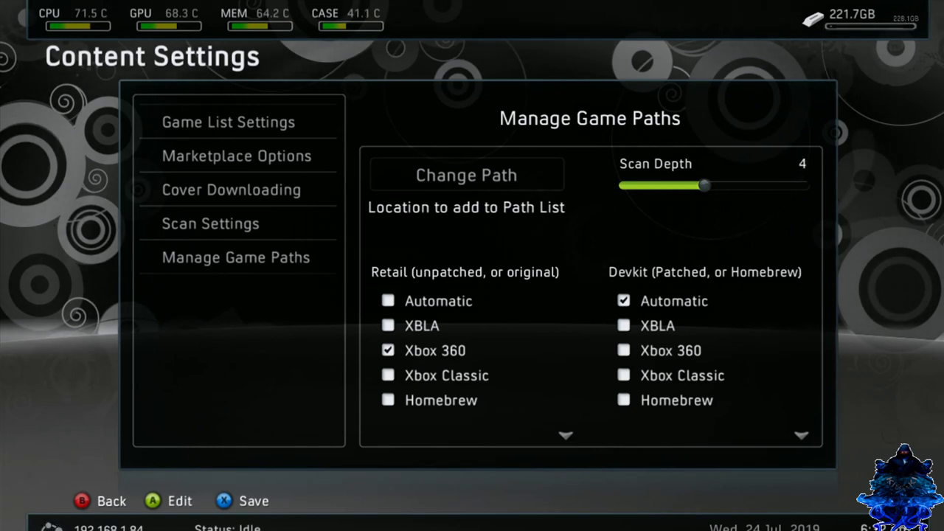
- Look through the Devkit content types and check the Retail selection for the new game path
key("Down")
key("Down")
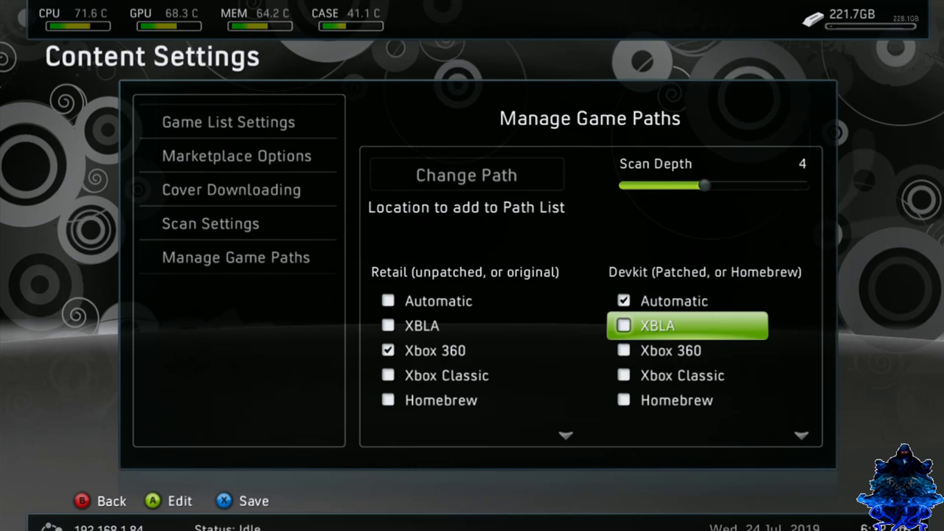
key("Down")
key("Down")
key("Down")
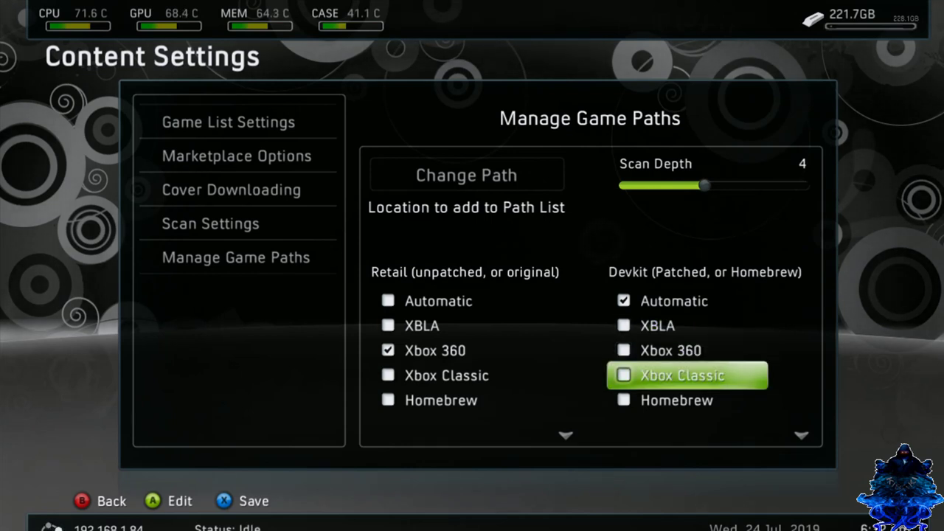
key("Up")
key("Up")
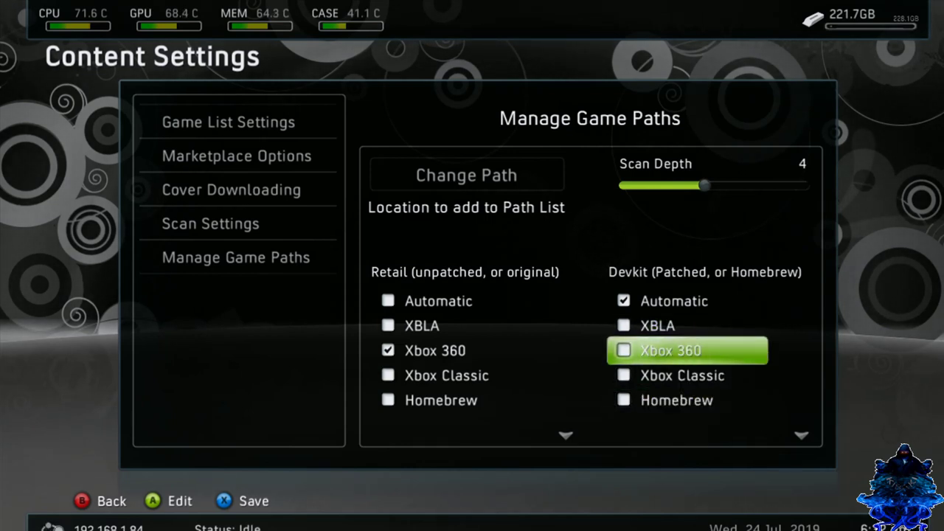
key("Left")
key("Down")
key("Down")
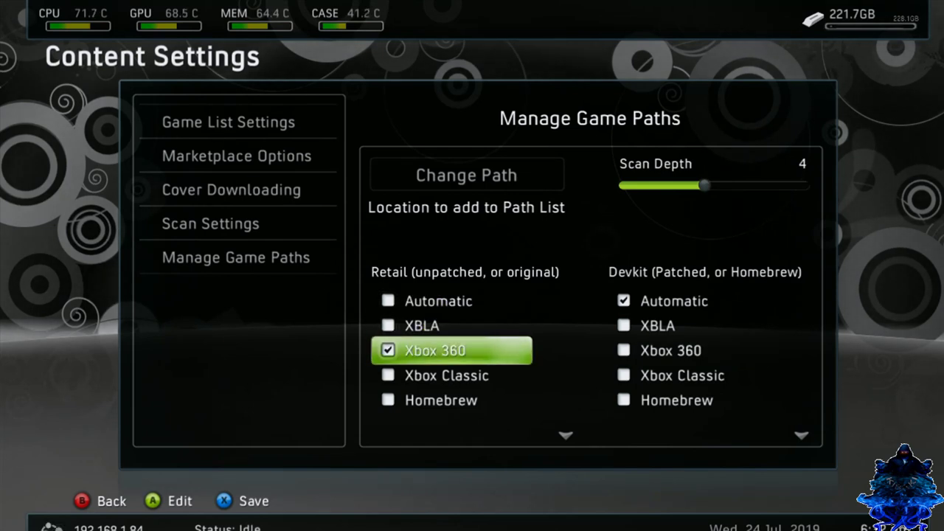
- Choose the root of Hdd1: as the new path's location and save the path to the game path list
key("Up")
key("Up")
key("Up")
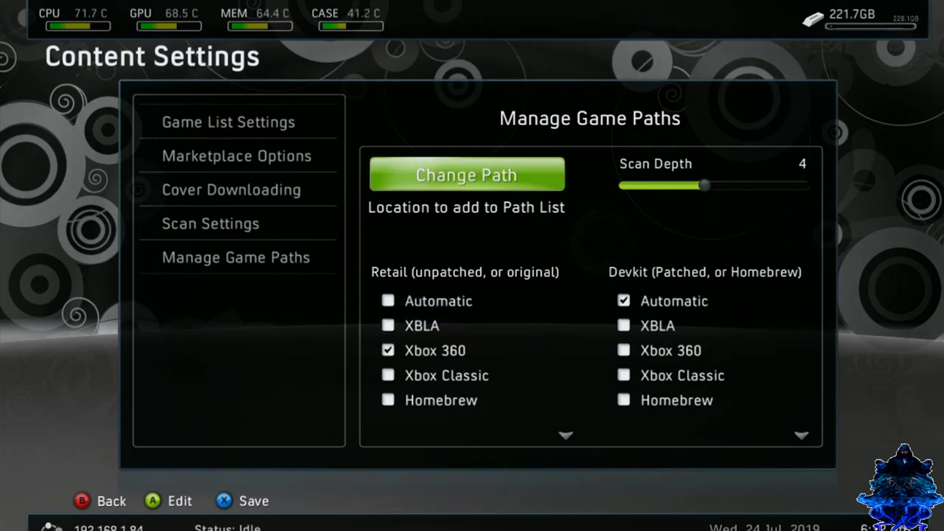
key("Return")
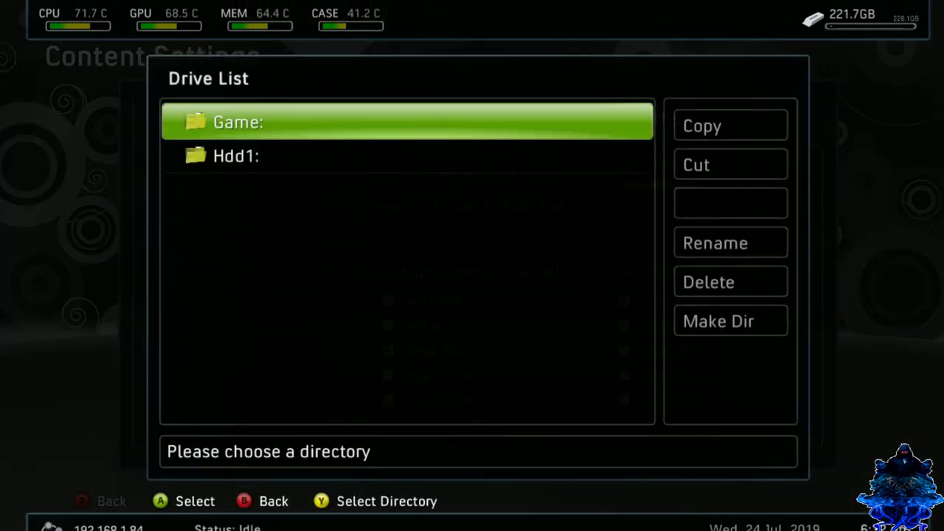
key("Down")
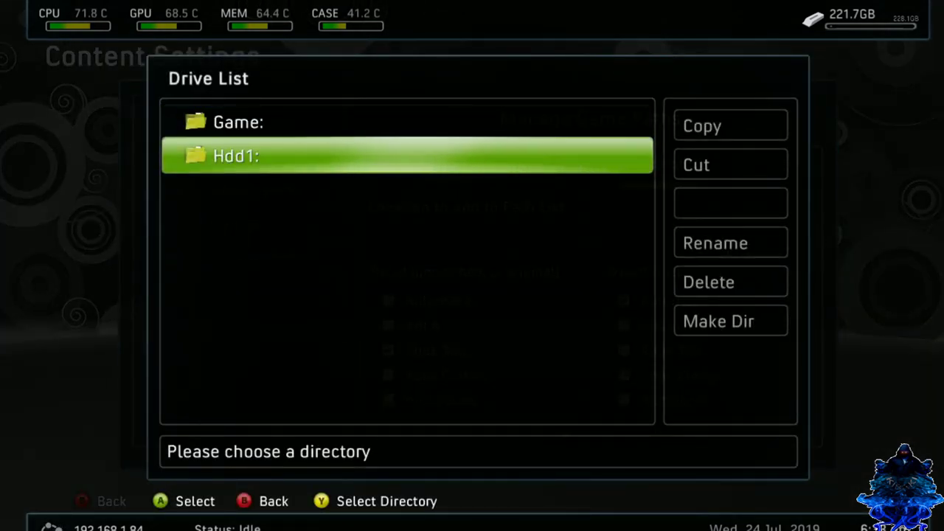
key("Return")
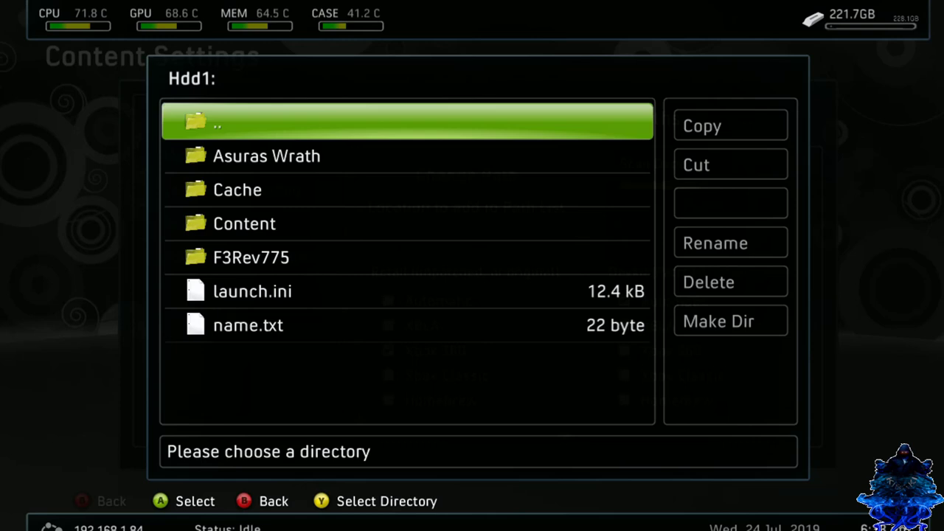
key("Down")
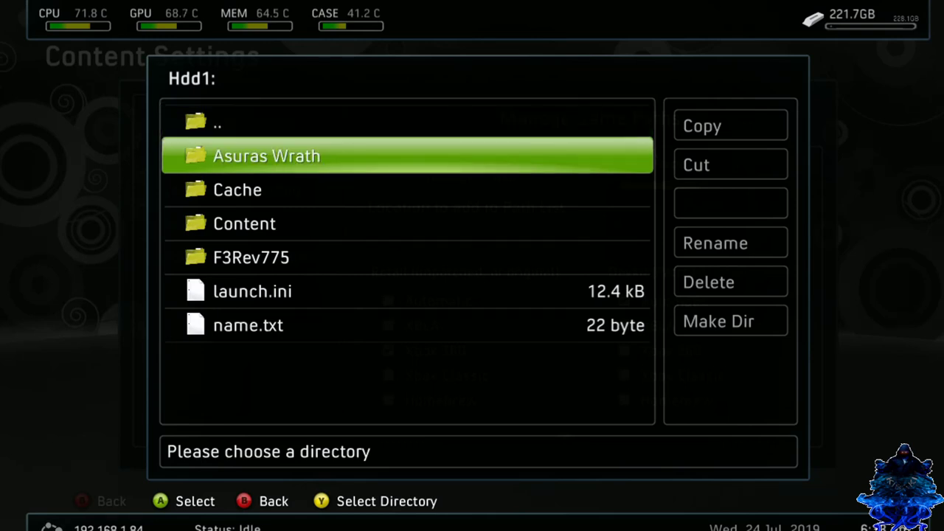
key("Up")
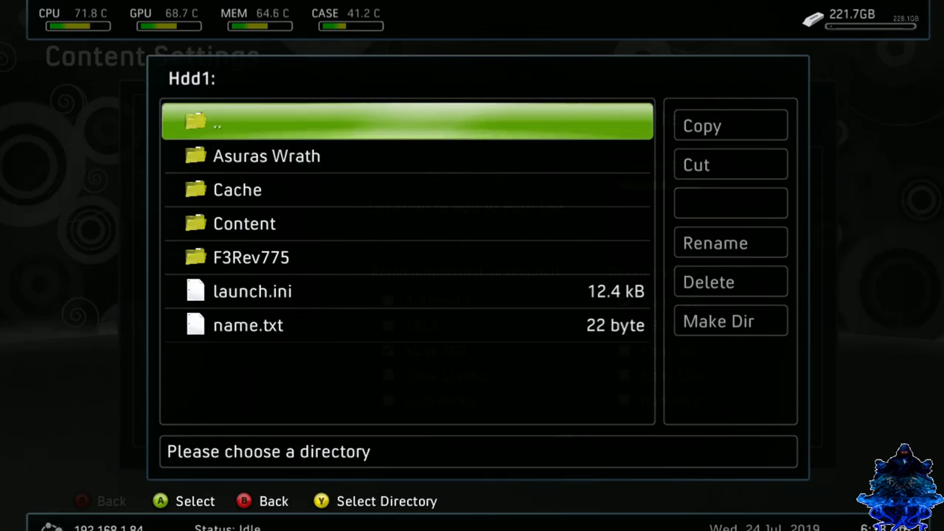
key("y")
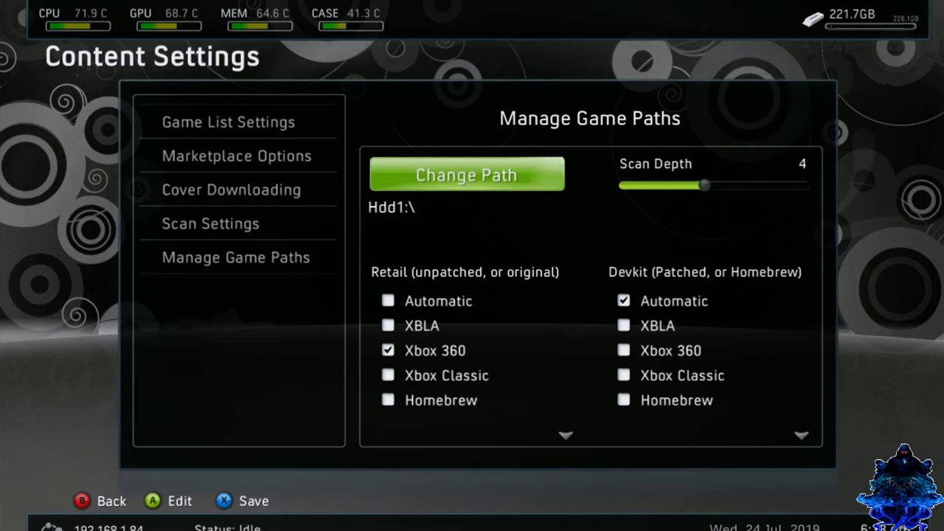
key("x")
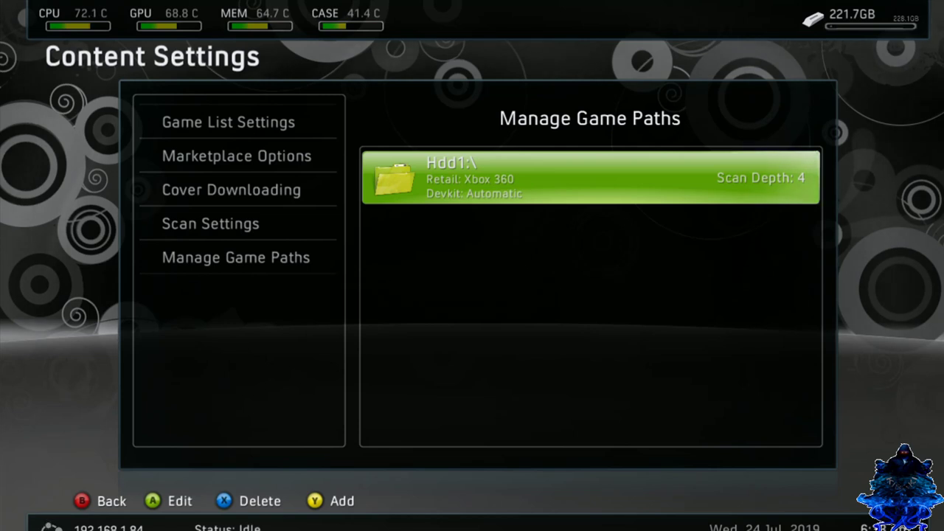
- Leave the game path list and review the Date/Time Format, Security and Overscan pages of the System Settings
key("Escape")
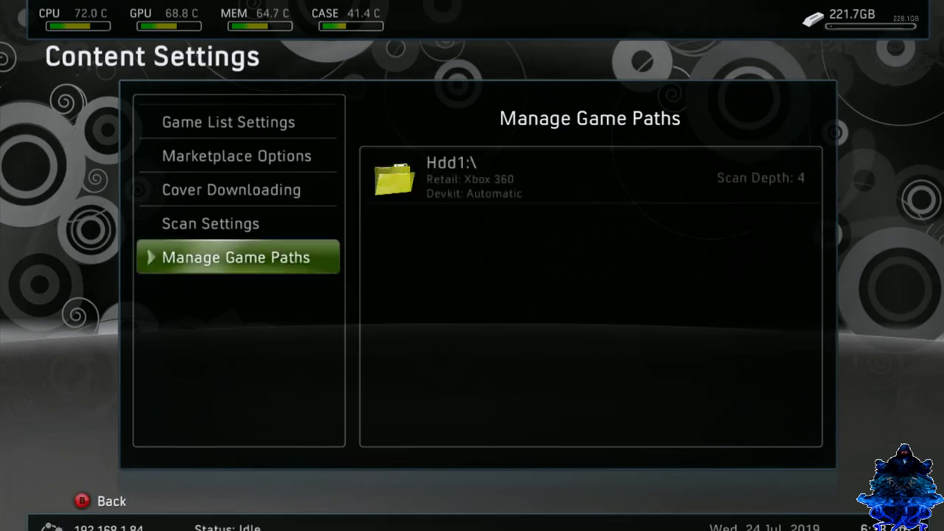
key("Escape")
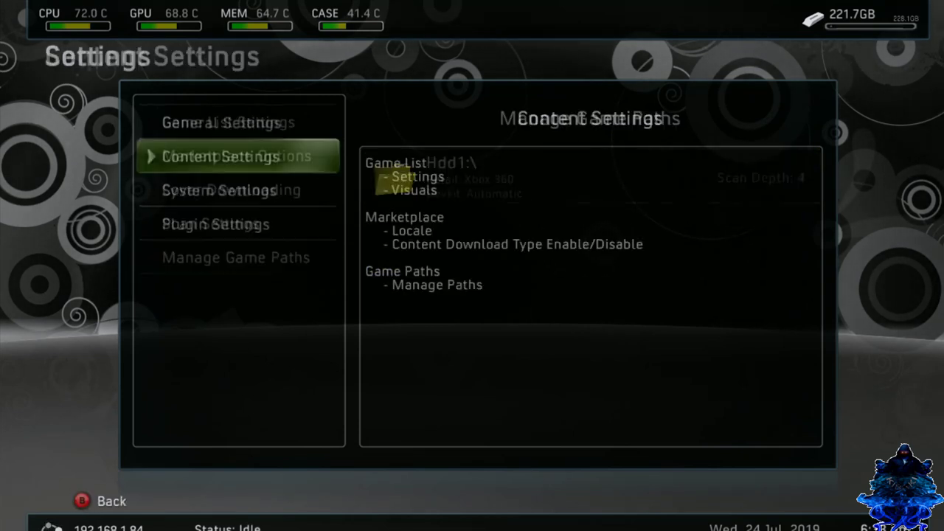
key("Escape")
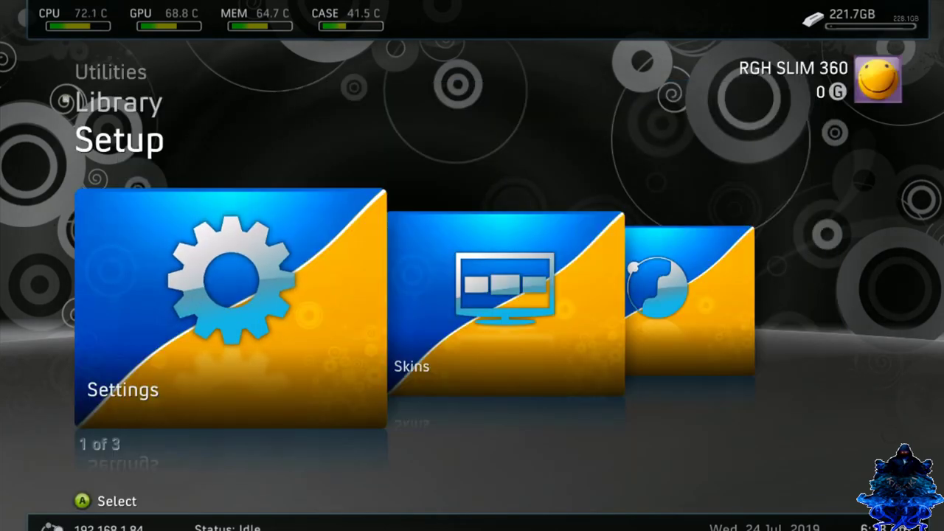
key("Return")
key("Down")
key("Down")
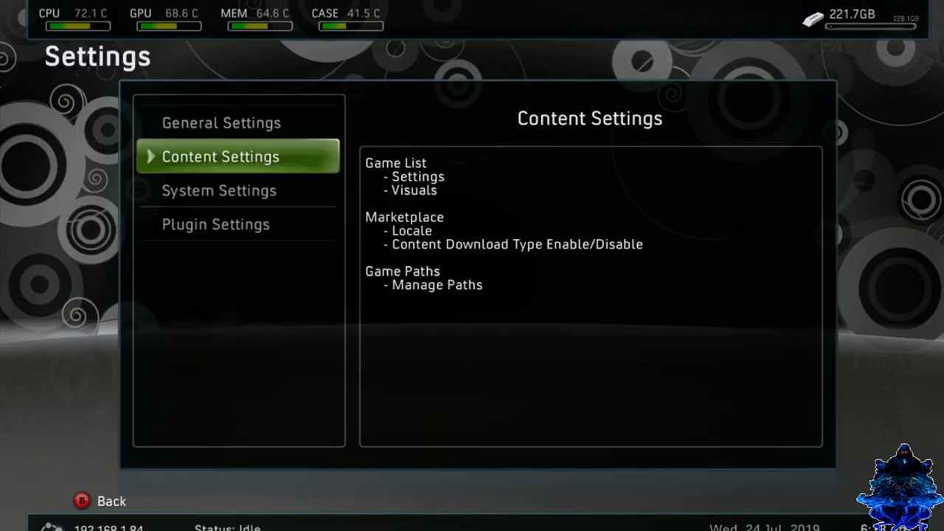
key("Return")
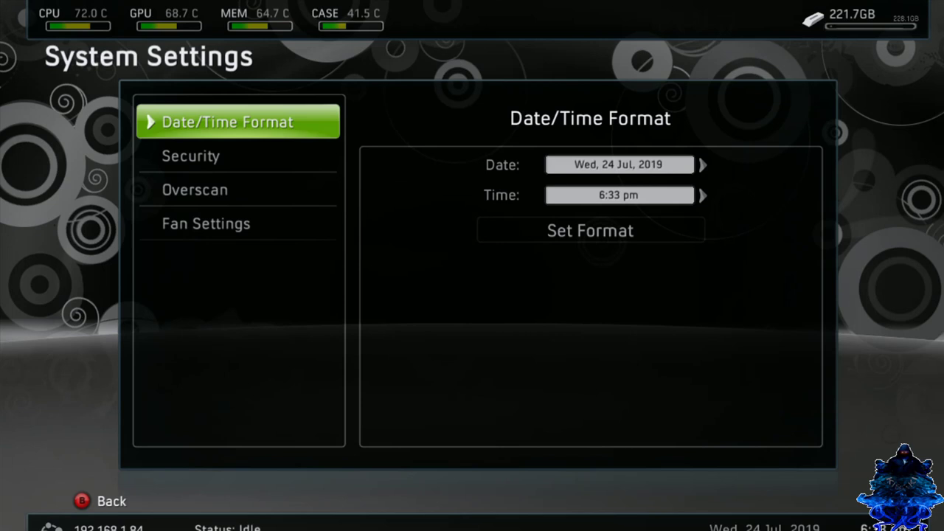
key("Down")
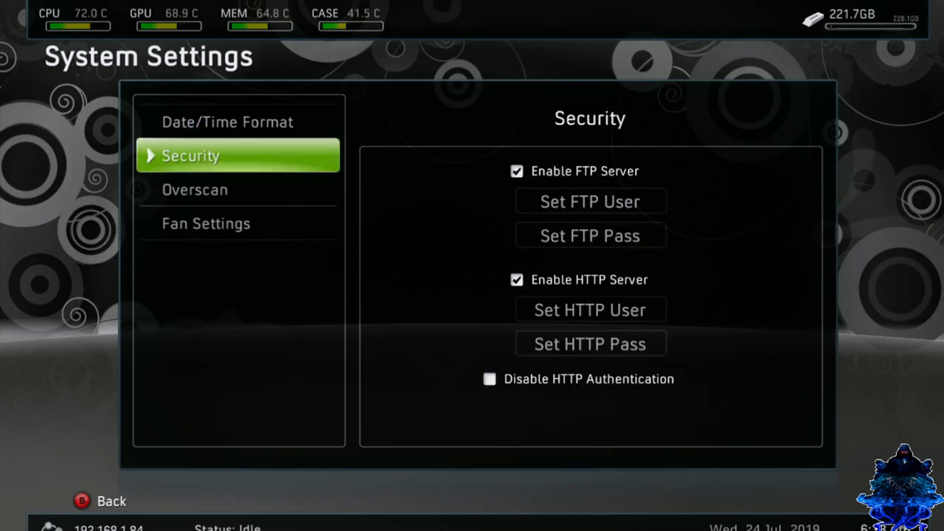
key("Down")
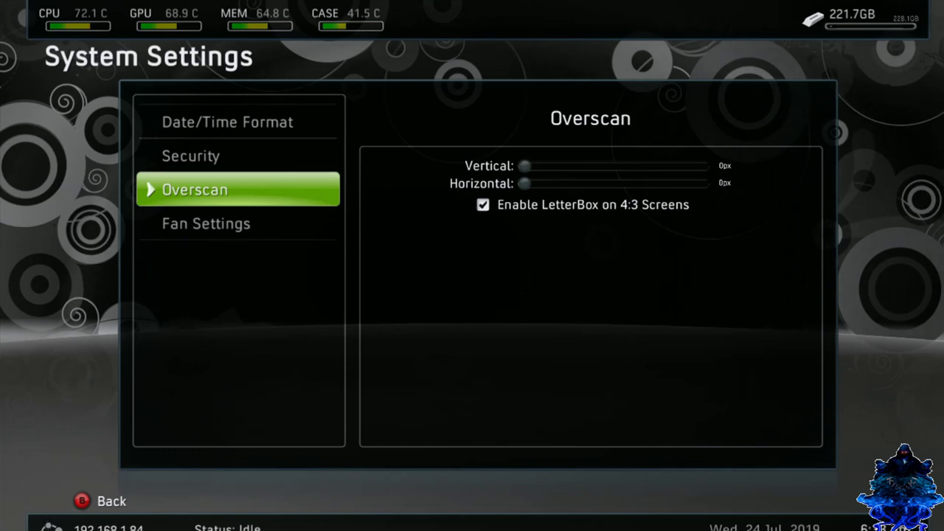
- Set the console's fan speed to 70% in the System Settings
key("Down")
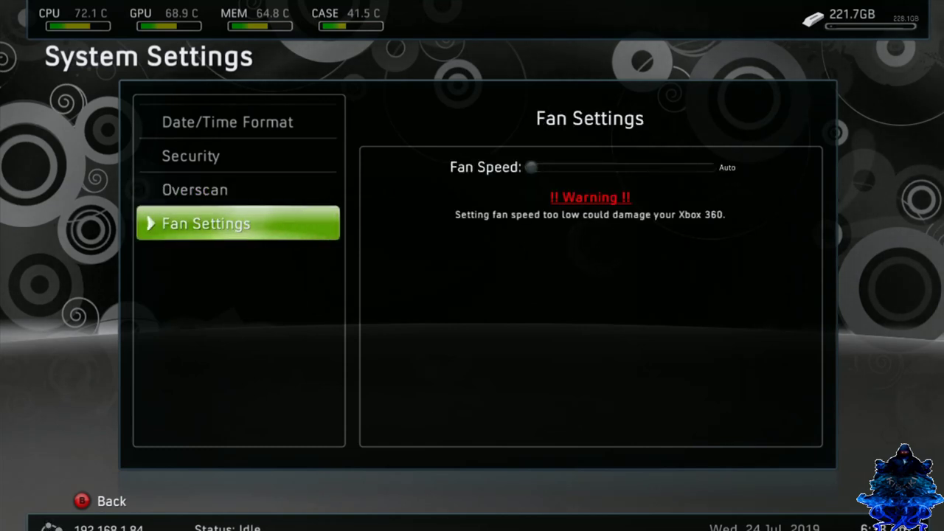
key("Return")
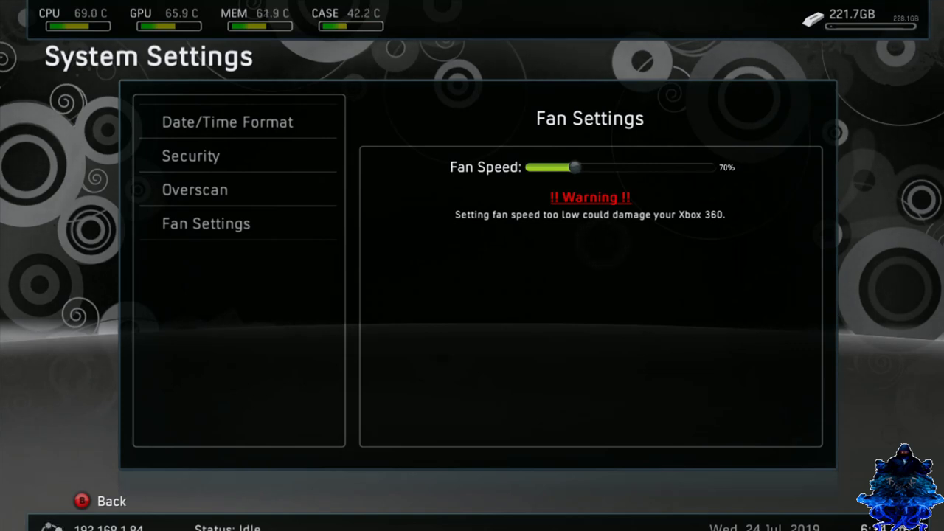
key("Escape")
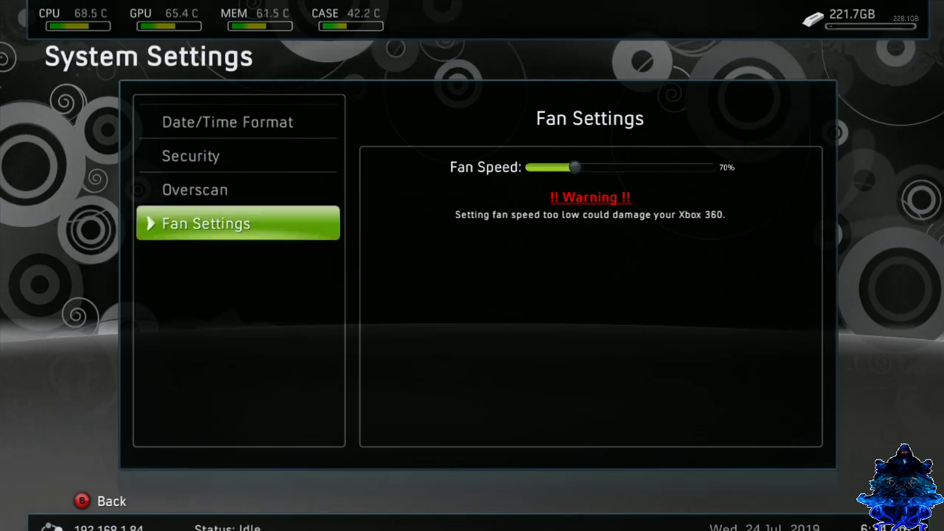
key("Escape")
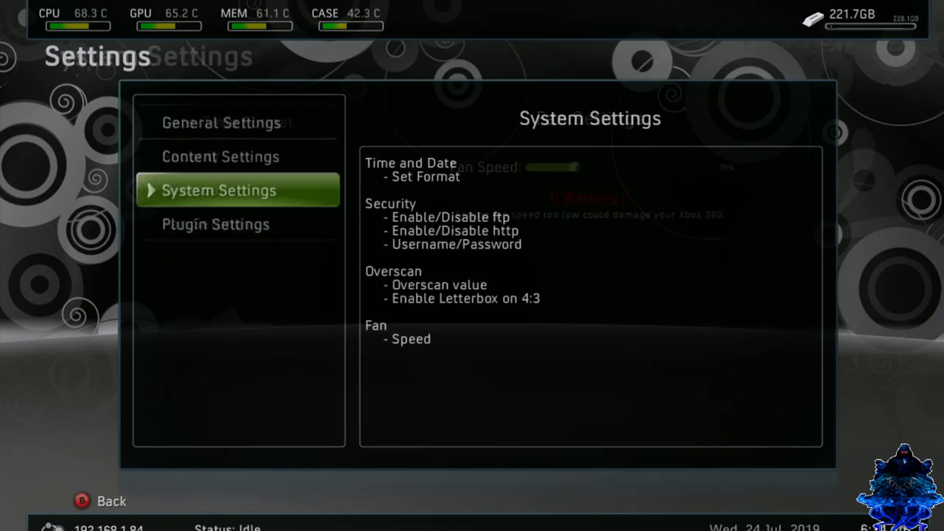
- Look through the Plugin Settings, including the Status and F3Plugin pages, and return to the Setup screen
key("Down")
key("Return")
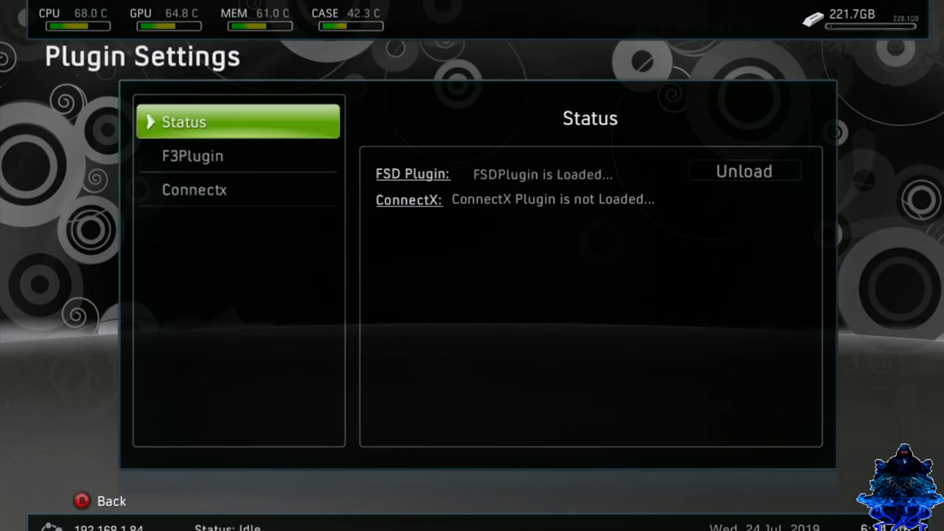
key("Down")
key("Down")
key("Up")
key("Up")
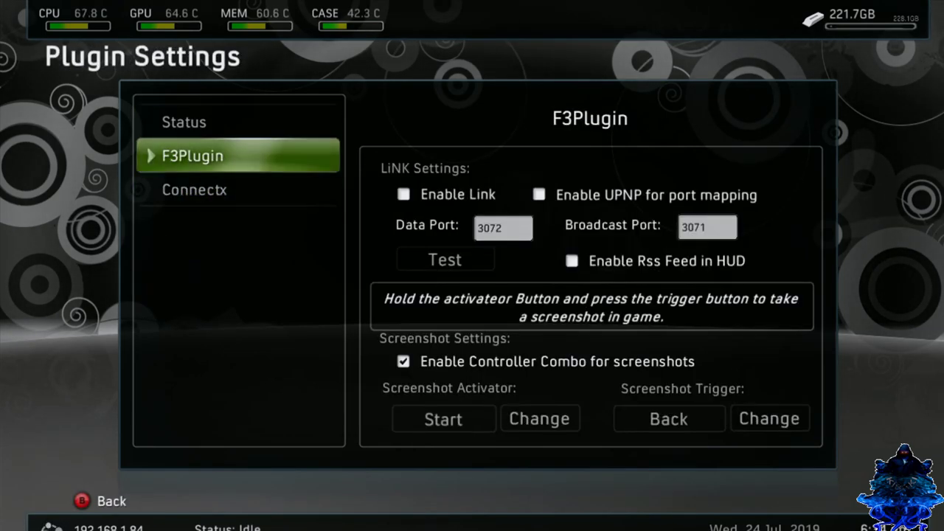
key("Down")
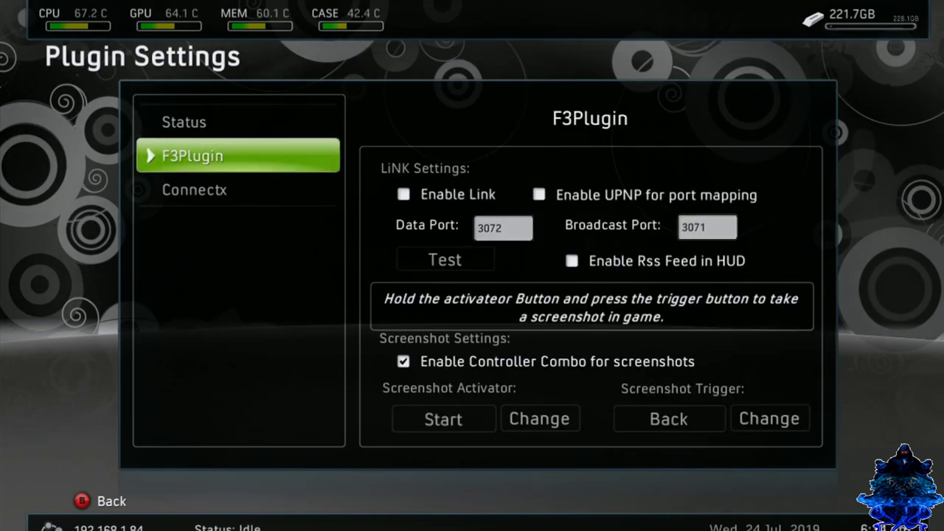
key("Escape")
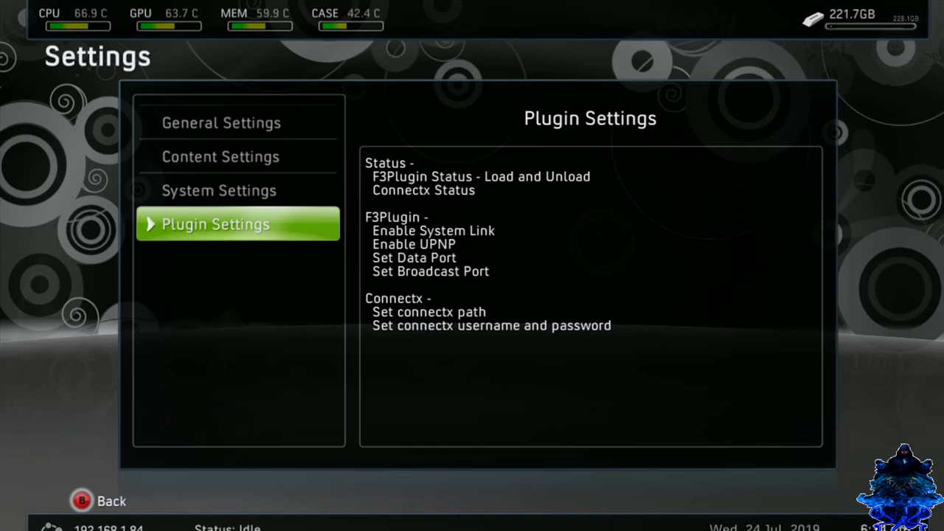
key("Escape")
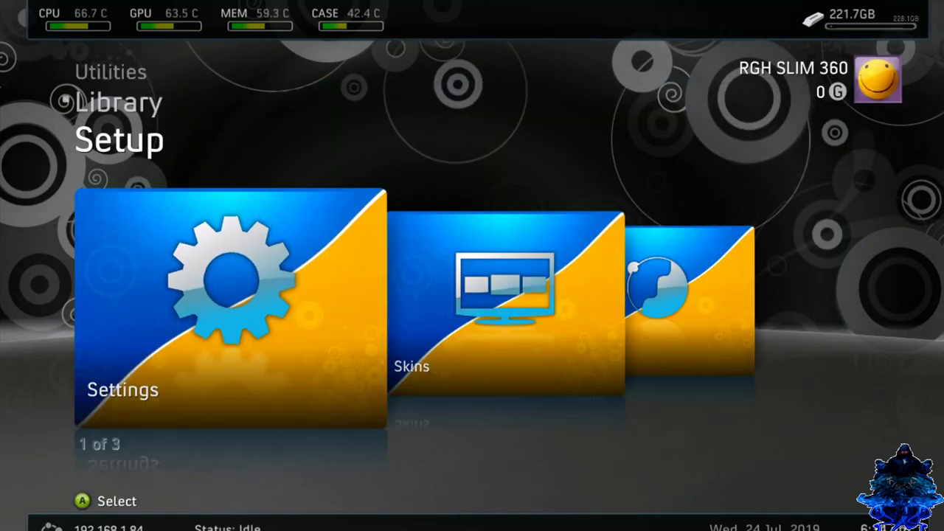
- Open the Xbox 360 Games list in the Library
key("Up")
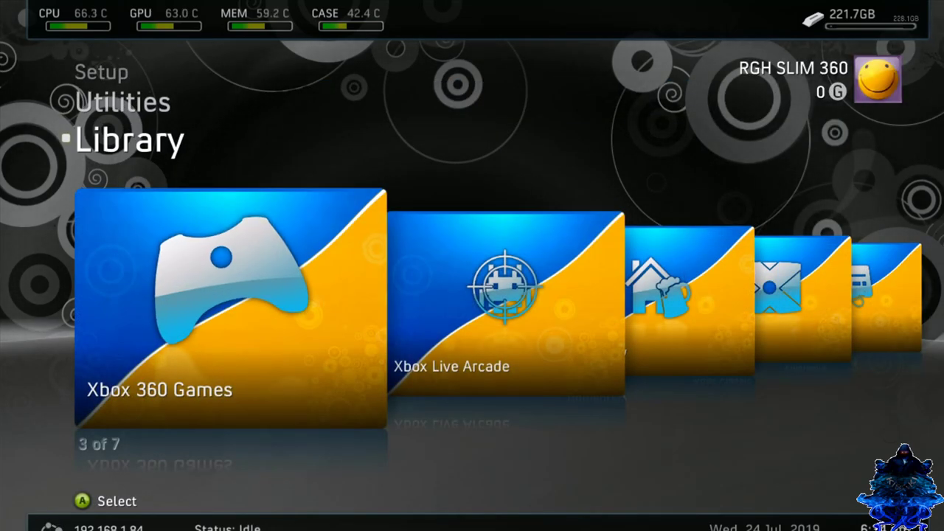
key("Left")
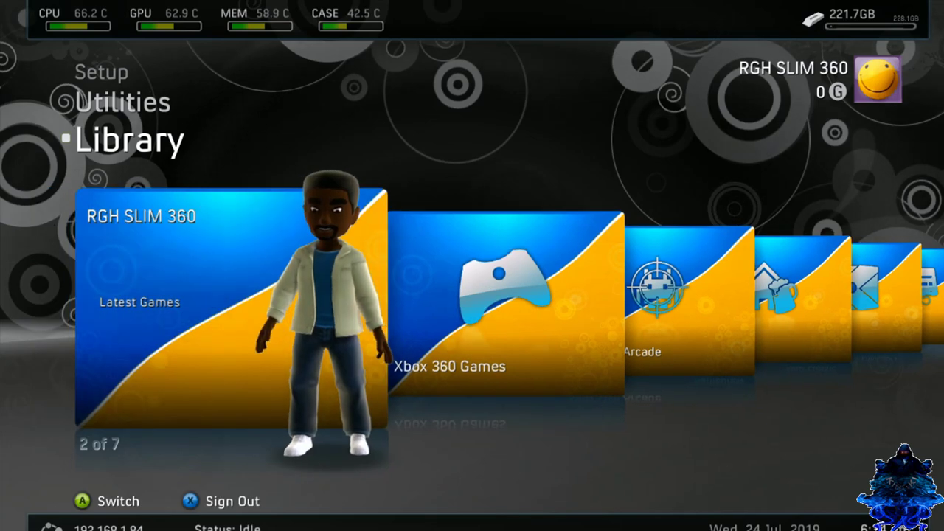
key("Right")
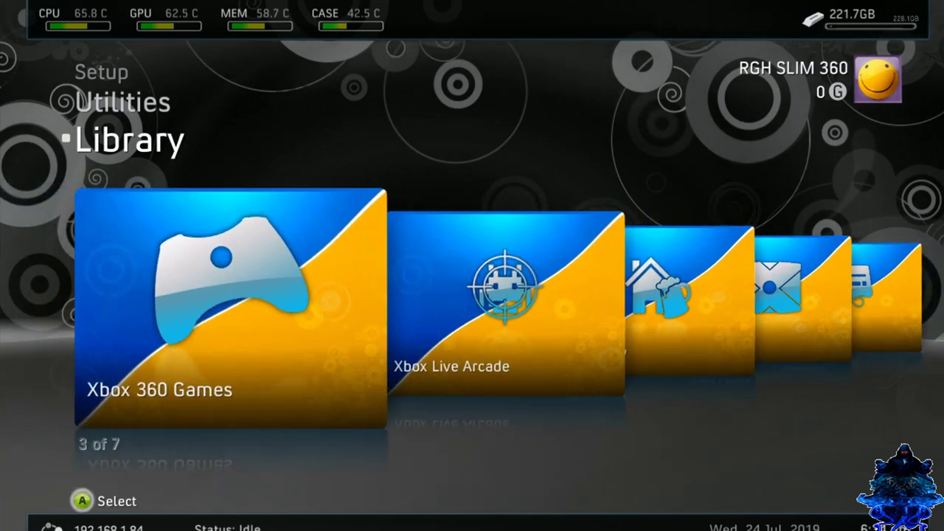
key("Return")
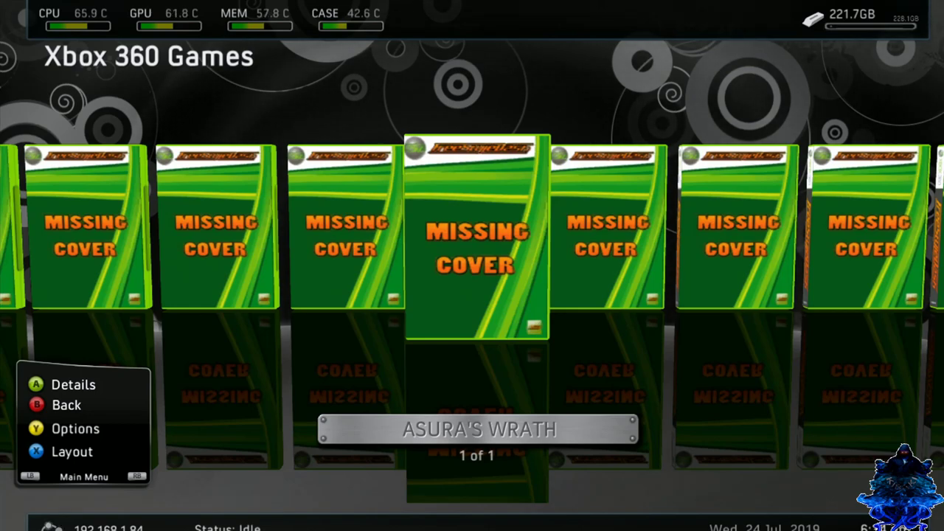
- Refresh the artwork of Asura's Wrath from its game options and return to the game list
key("y")
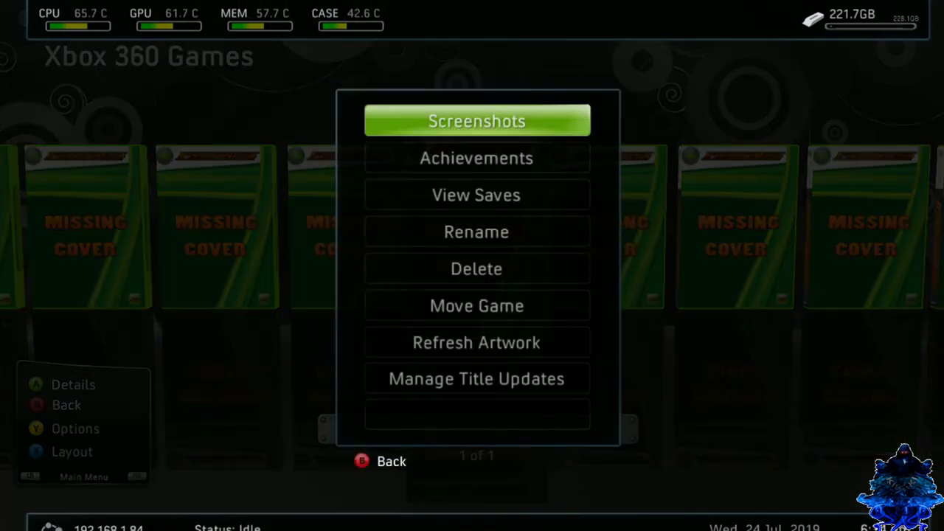
key("Down")
key("Down")
key("Down")
key("Down")
key("Down")
key("Down")
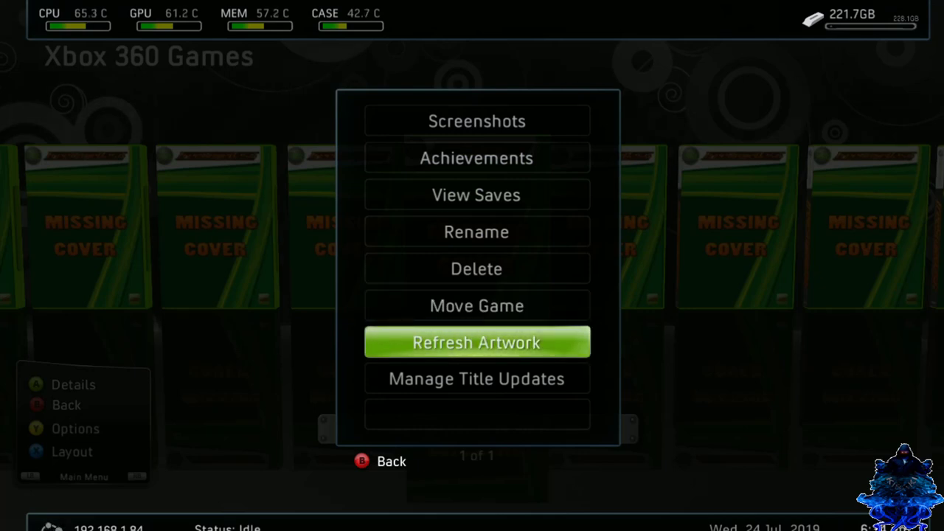
key("Return")
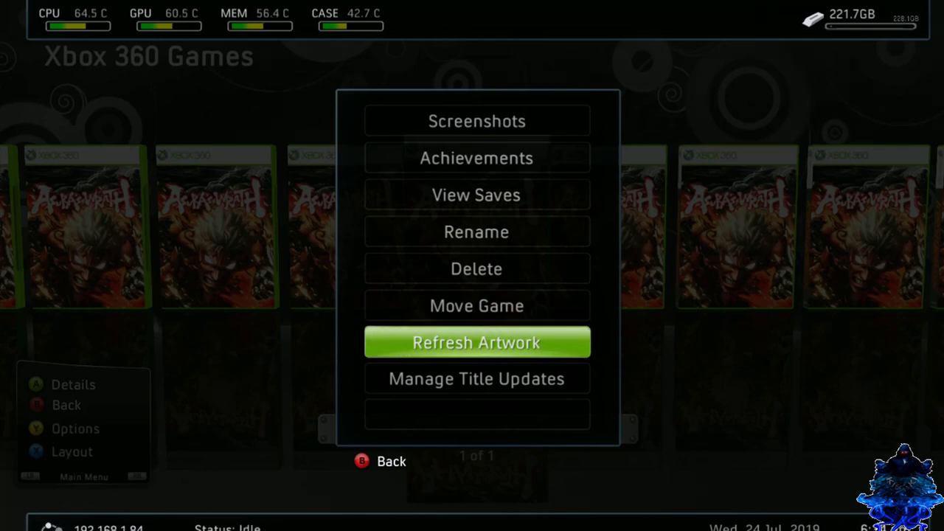
key("Up")
key("Up")
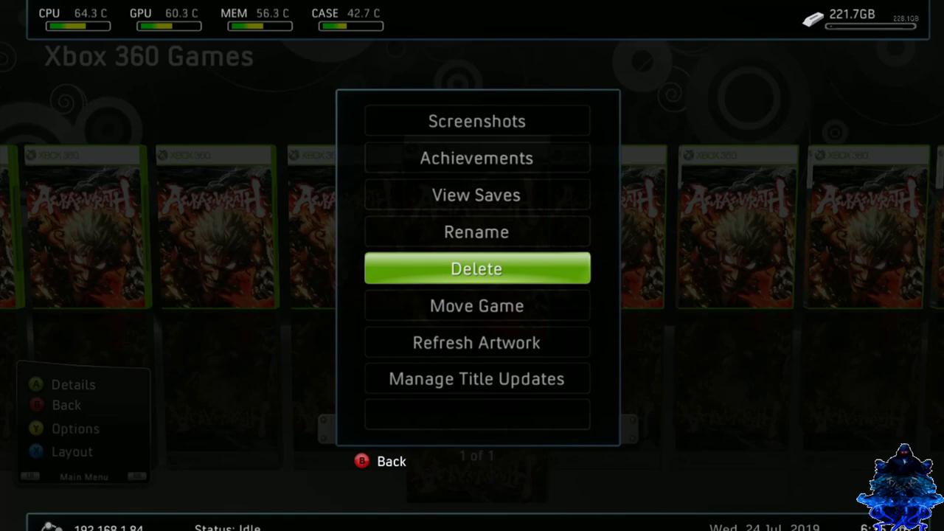
key("Escape")
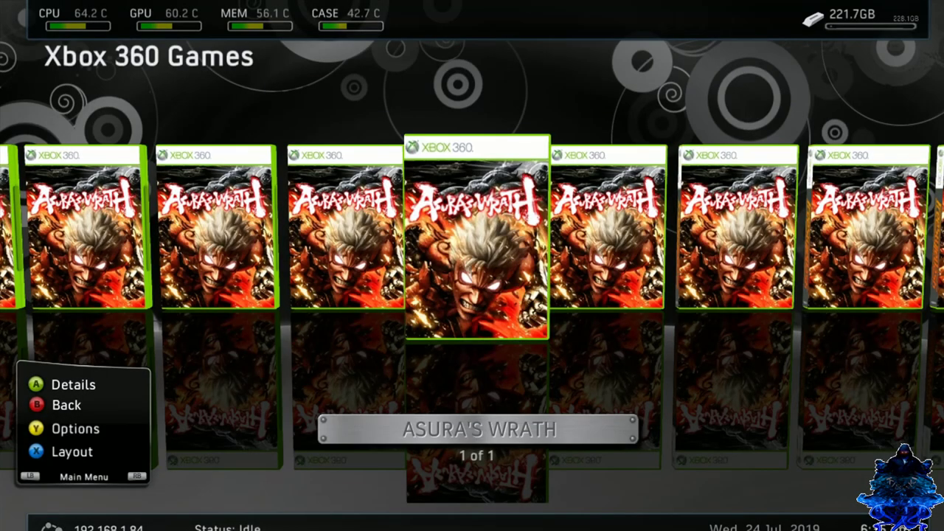
- Browse through the Xbox 360 Games covers to check the Asura's Wrath artwork
key("Right")
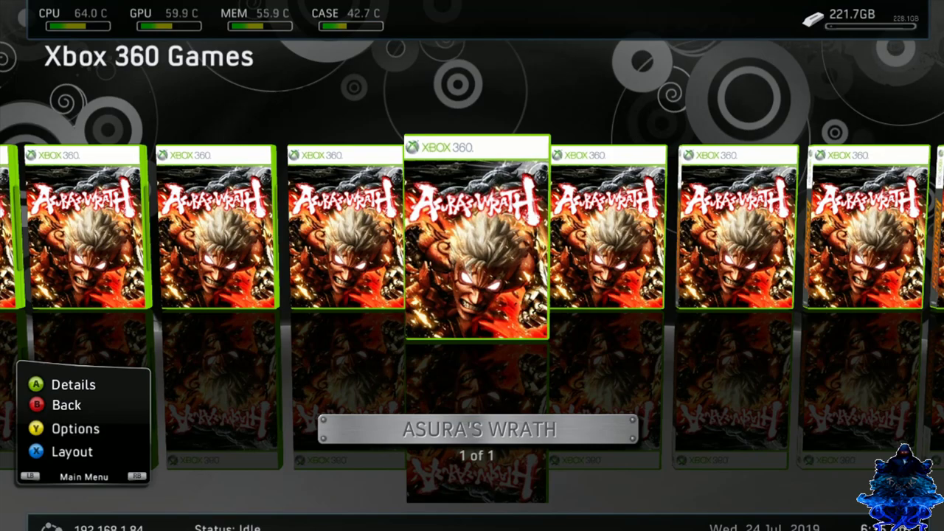
key("Right")
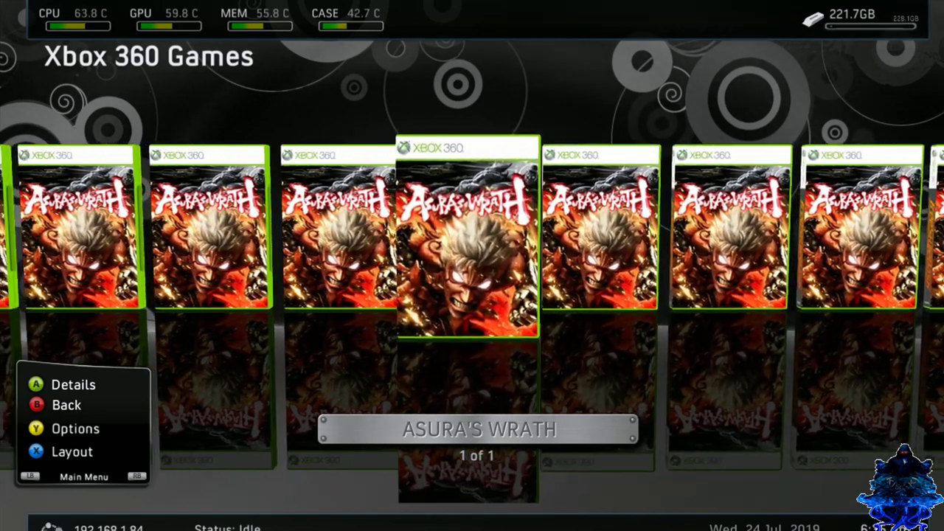
key("Right")
key("Right")
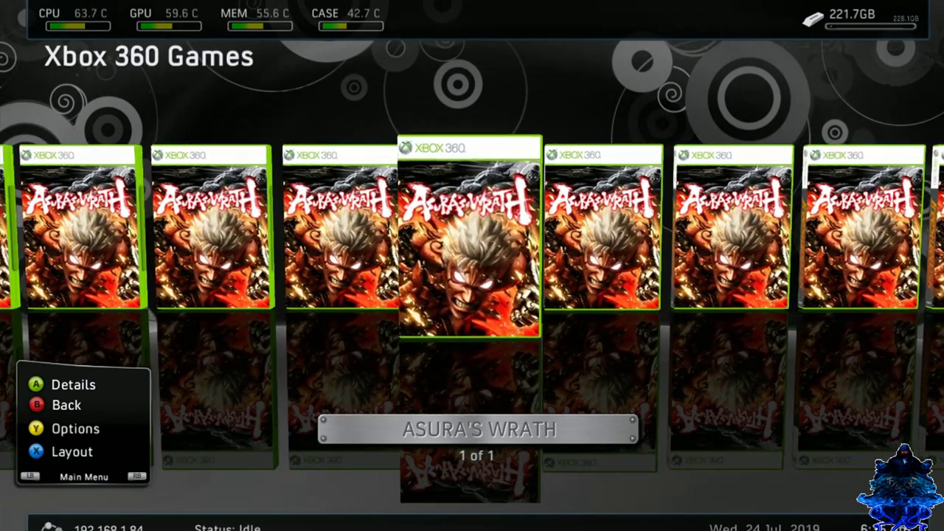
key("Right")
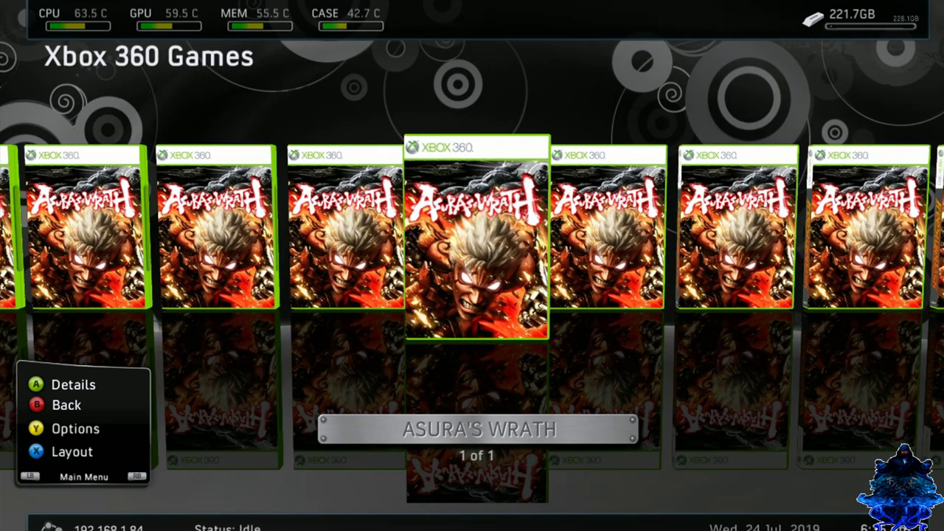
key("Right")
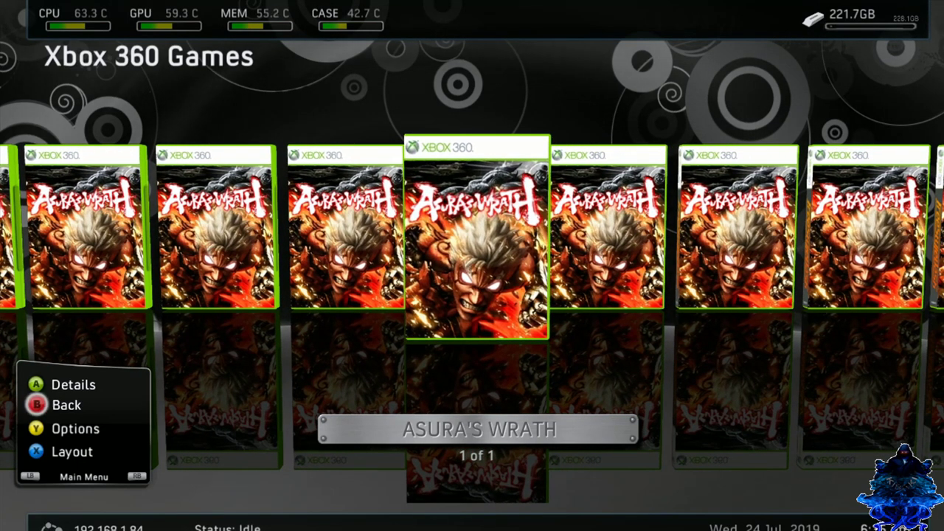
- Leave the Xbox 360 Games list and open the Content Settings at the Game List Settings page
key("Escape")
key("Up")
key("Up")
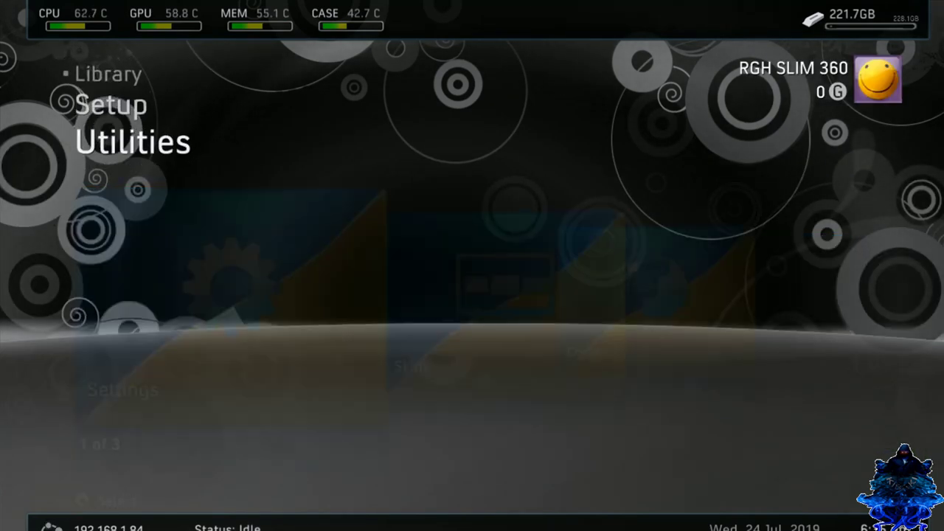
key("Return")
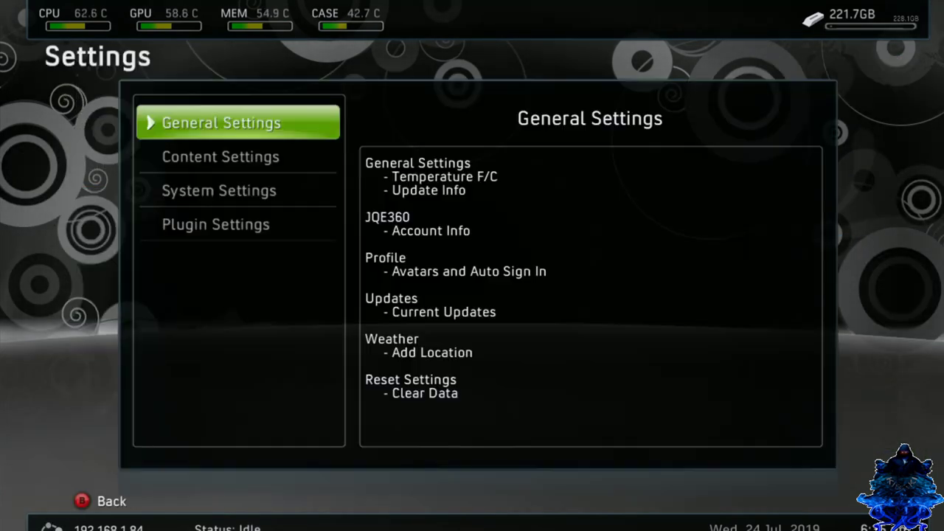
key("Down")
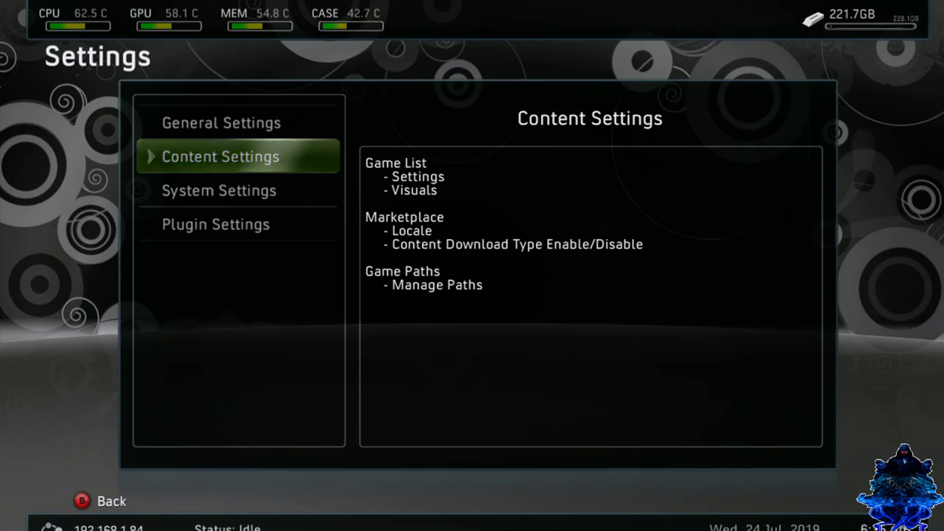
key("Return")
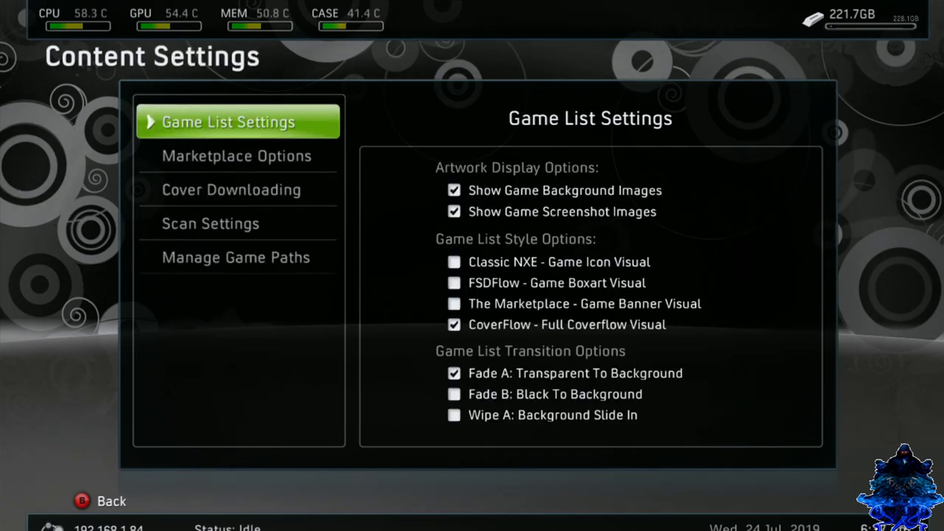
- Set the game list style to FSDFlow - Game Boxart Visual and return to the Setup screen
key("Right")
key("Down")
key("Down")
key("Down")
key("Down")
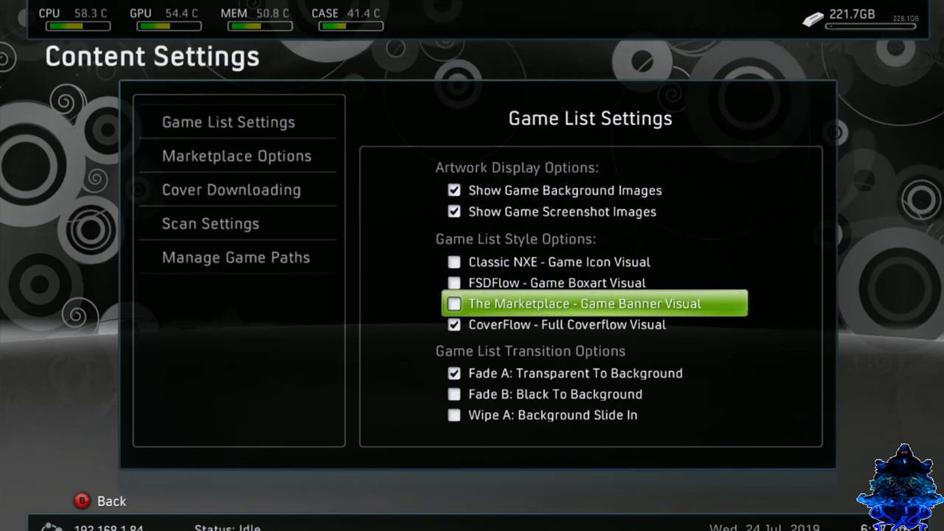
key("Up")
key("Up")
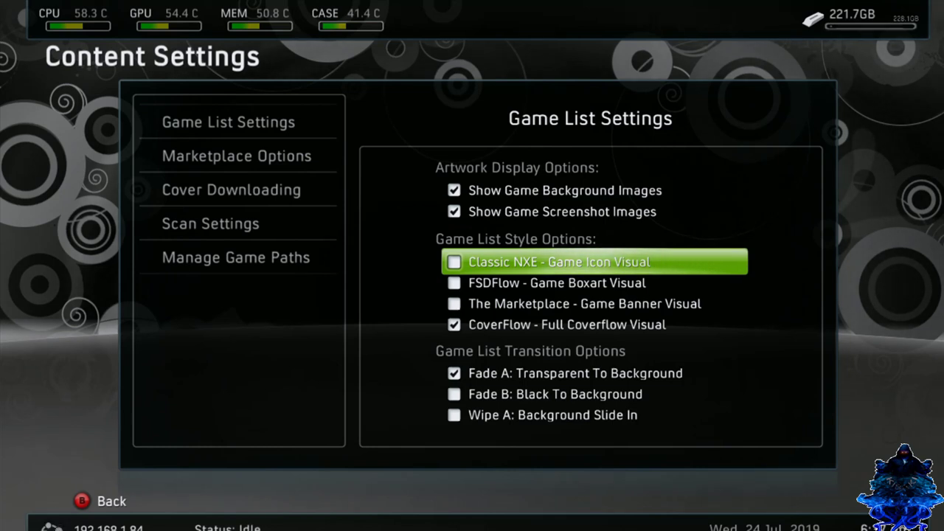
key("Down")
key("Down")
key("Up")
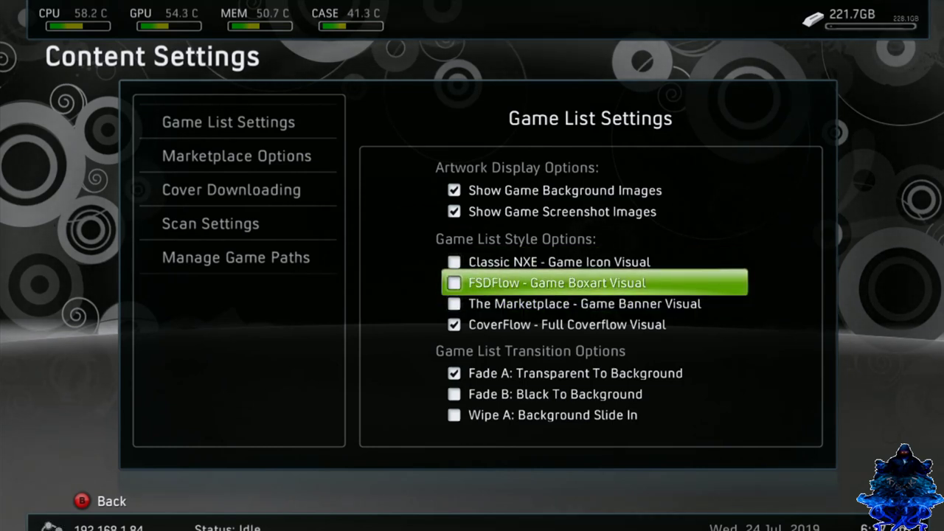
key("Return")
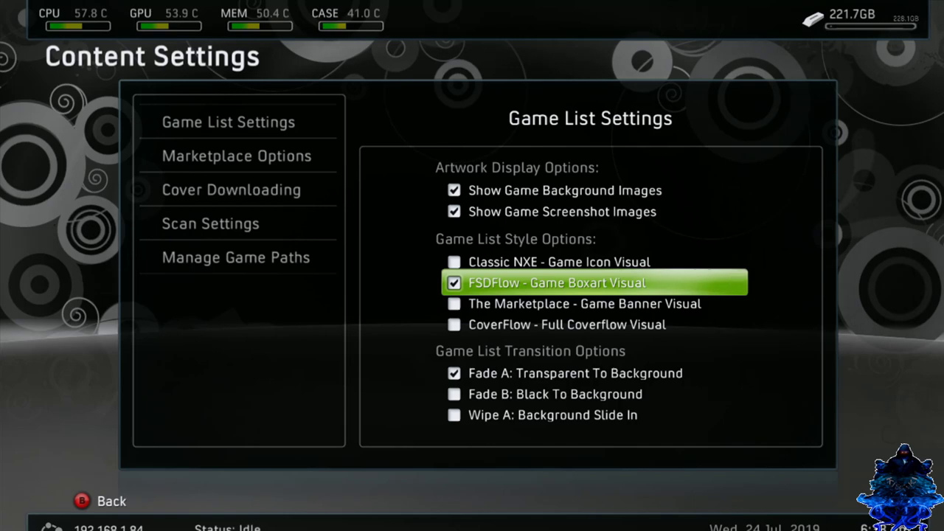
key("Escape")
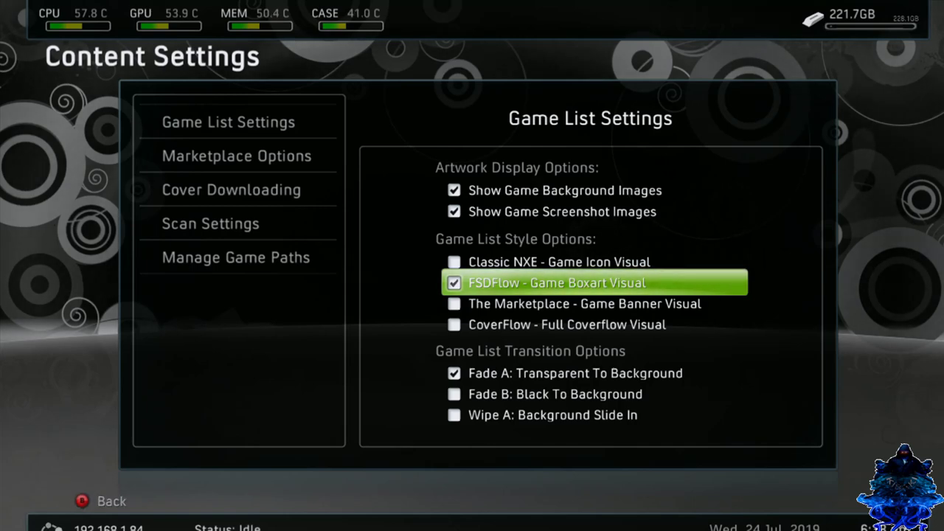
key("Escape")
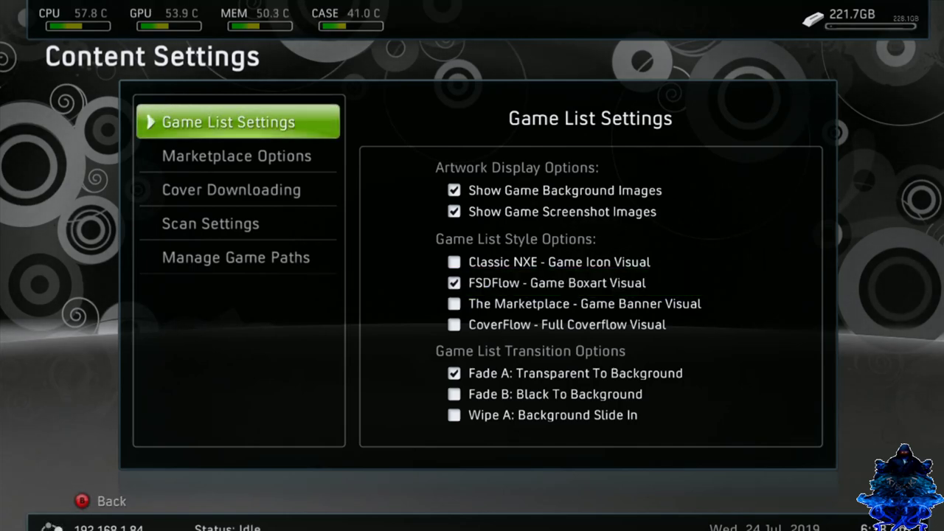
key("Escape")
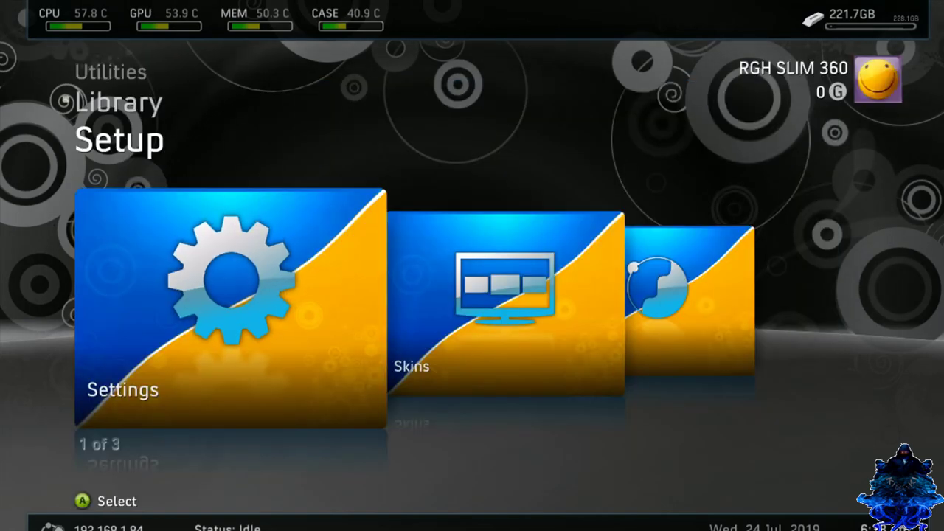
- View the Xbox 360 Games list in its new style and return to the Open Tray tile in the Library
key("Up")
key("Left")
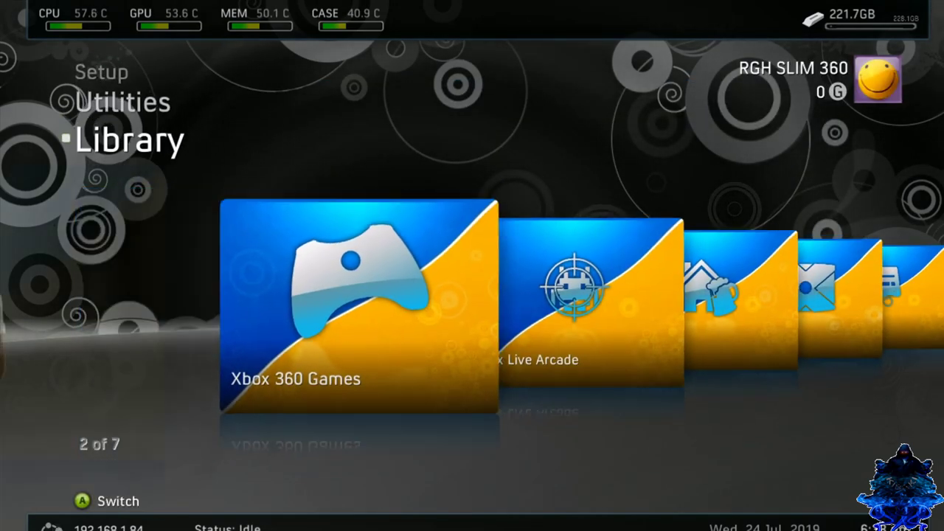
key("Right")
key("Return")
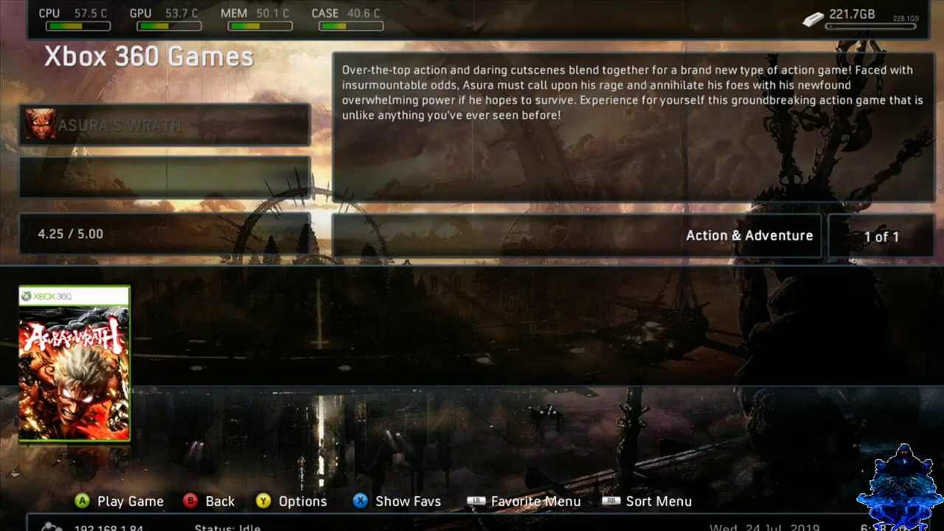
key("Escape")
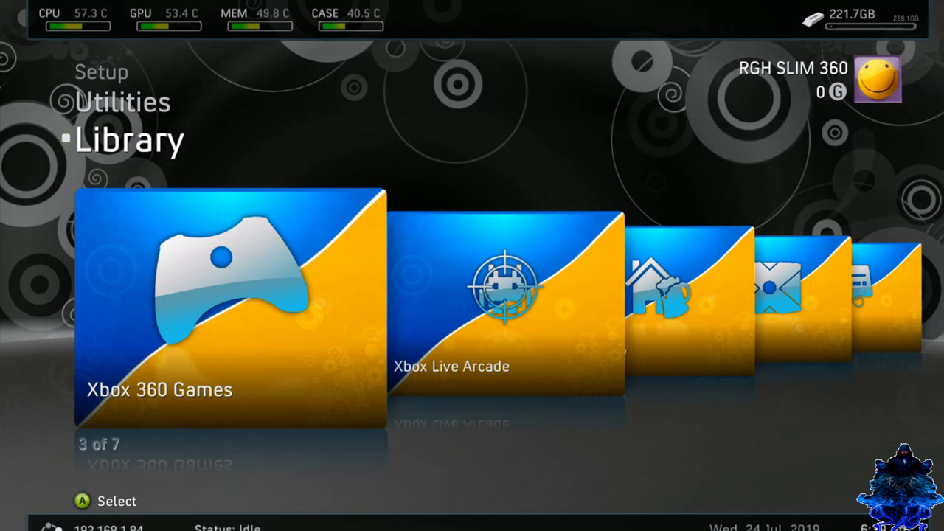
key("Left")
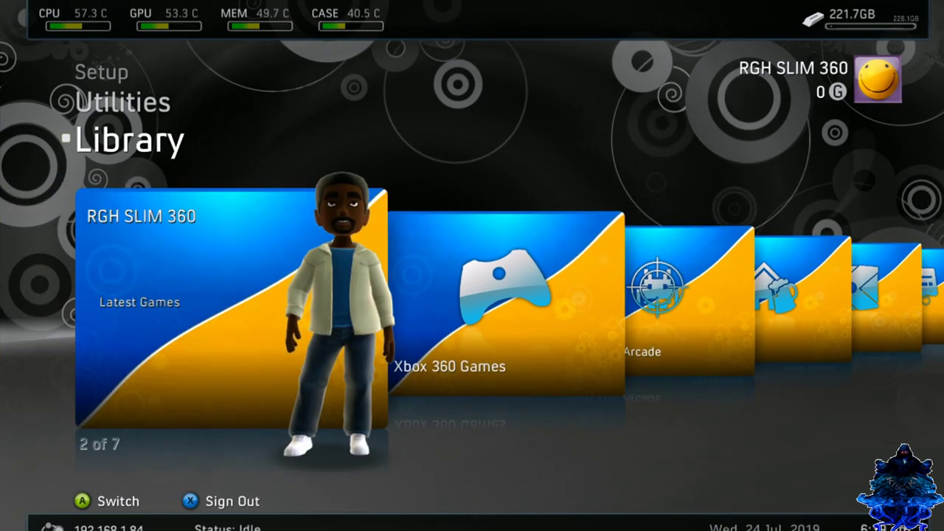
key("Left")
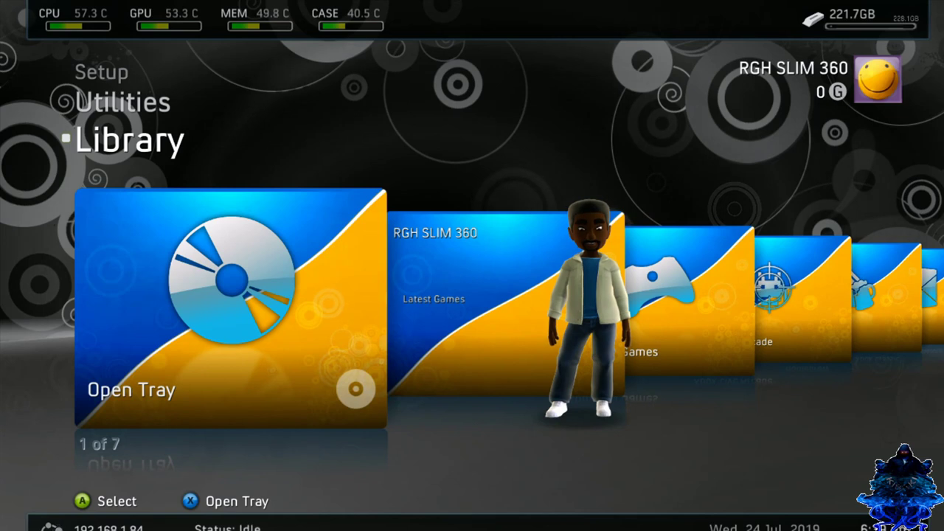